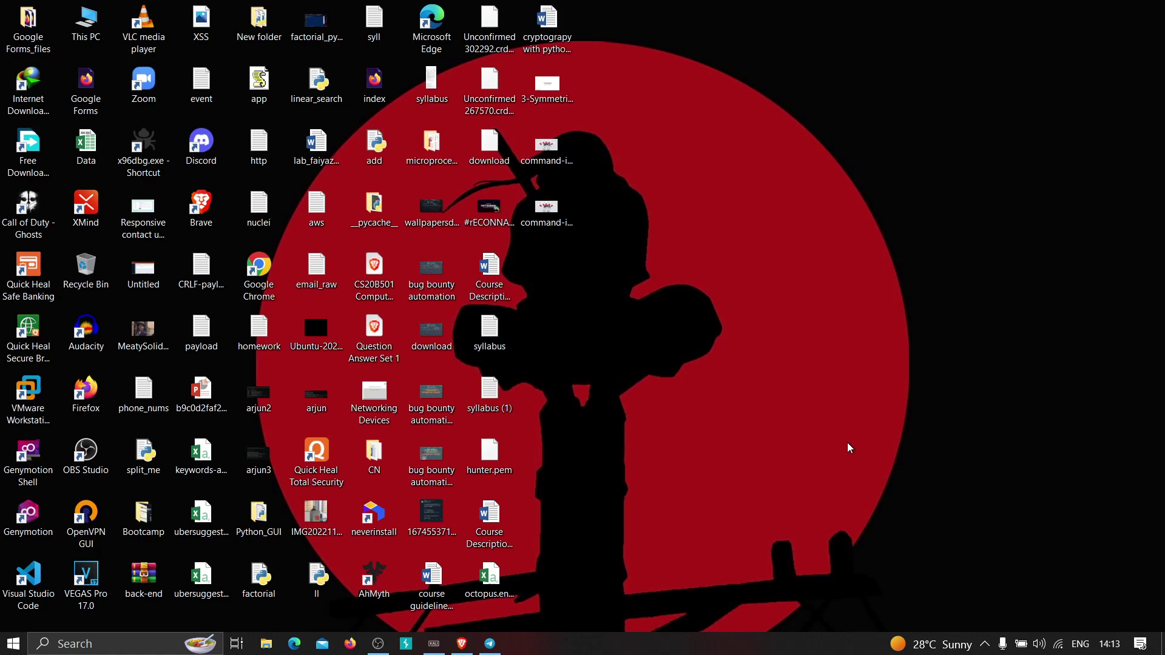
Switch to the Brave browser and look through the available labs on the Account Takeover Labs page
click(460, 645)
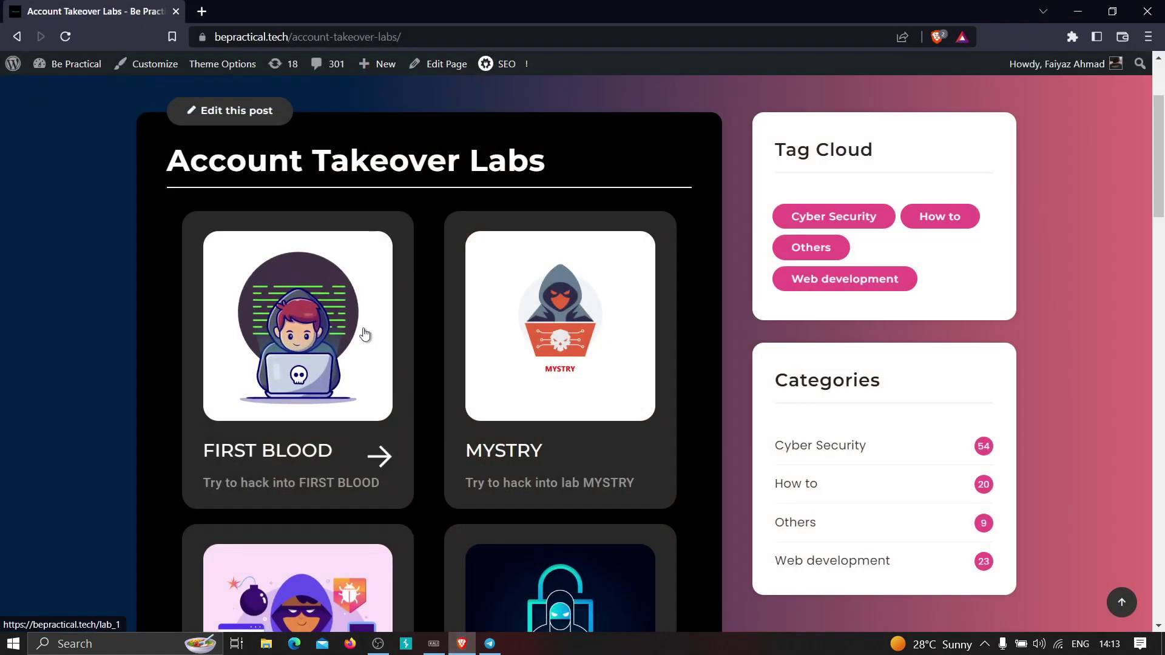
scroll(374, 297, up, 3)
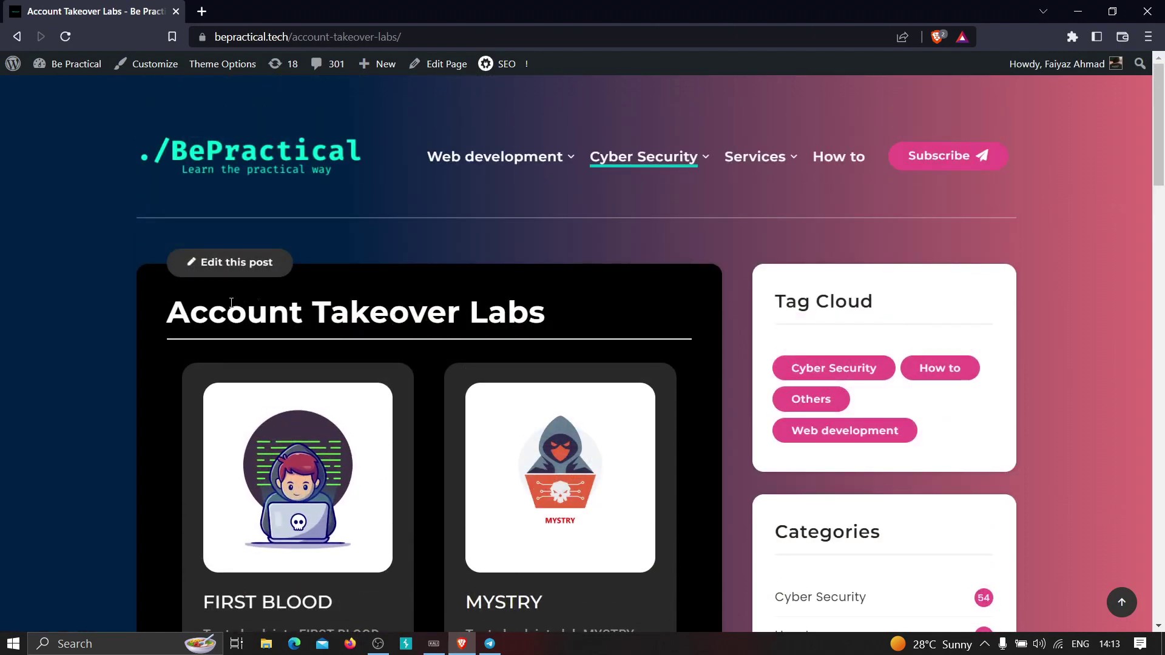
drag(159, 318, 521, 328)
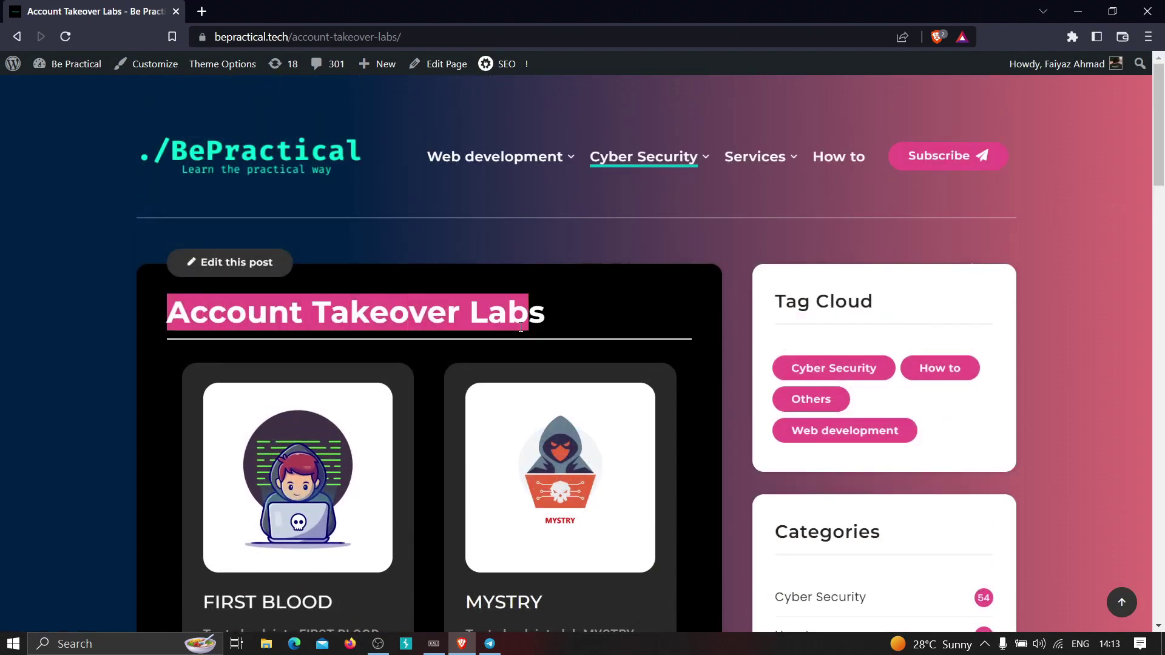
click(557, 327)
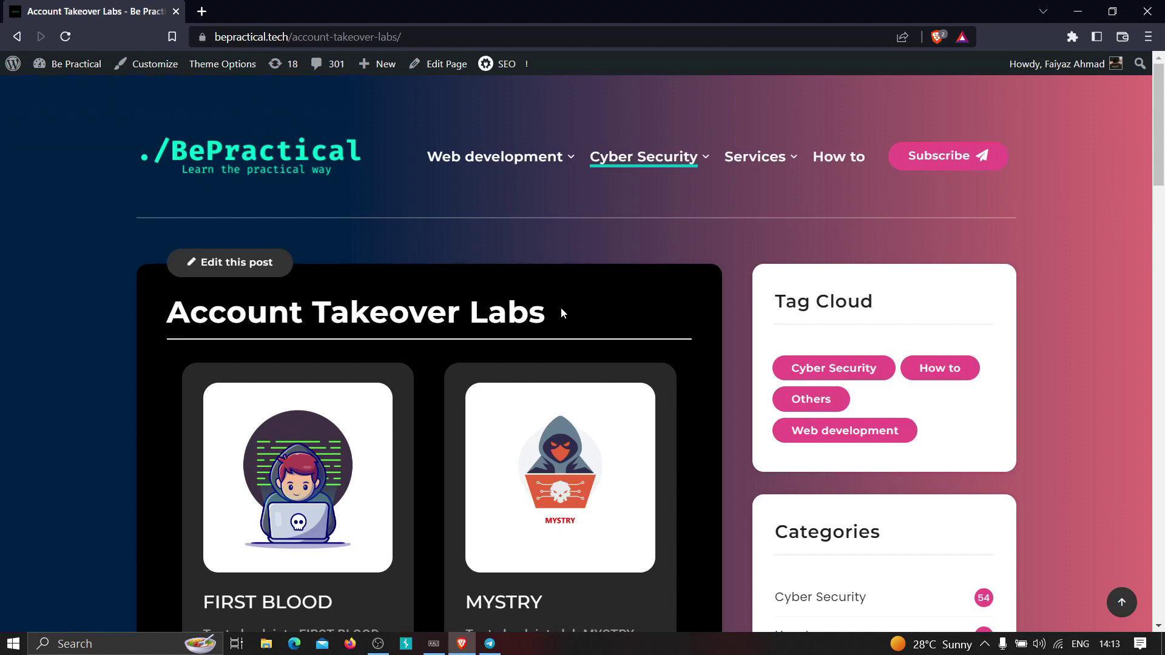
scroll(417, 321, down, 3)
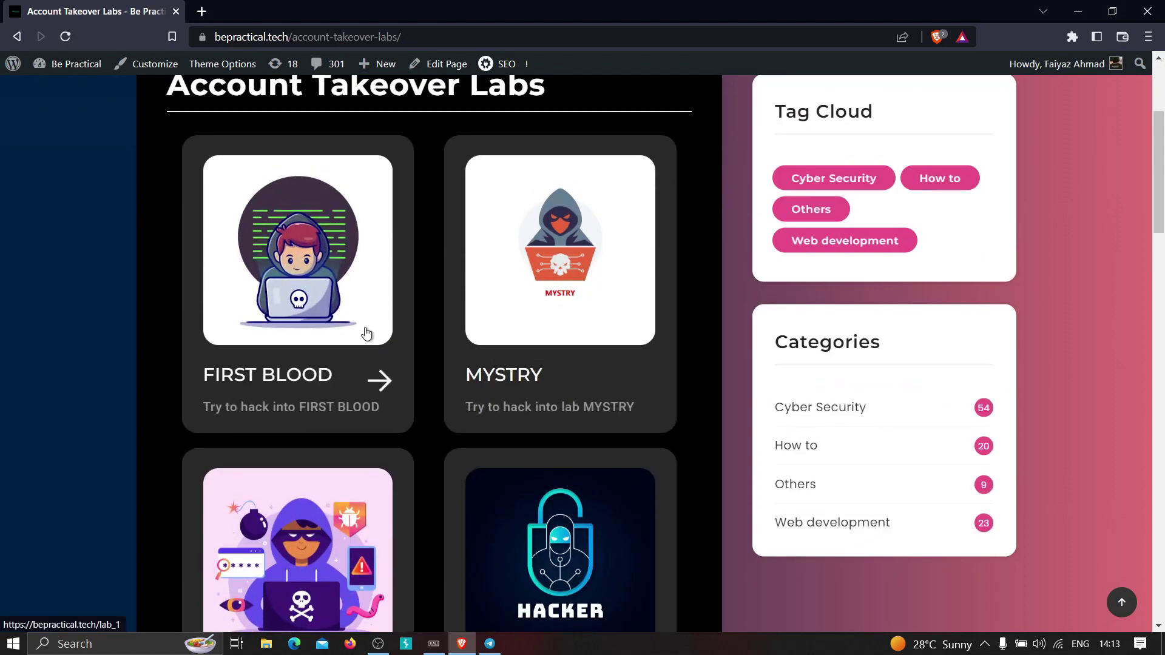
scroll(372, 337, down, 2)
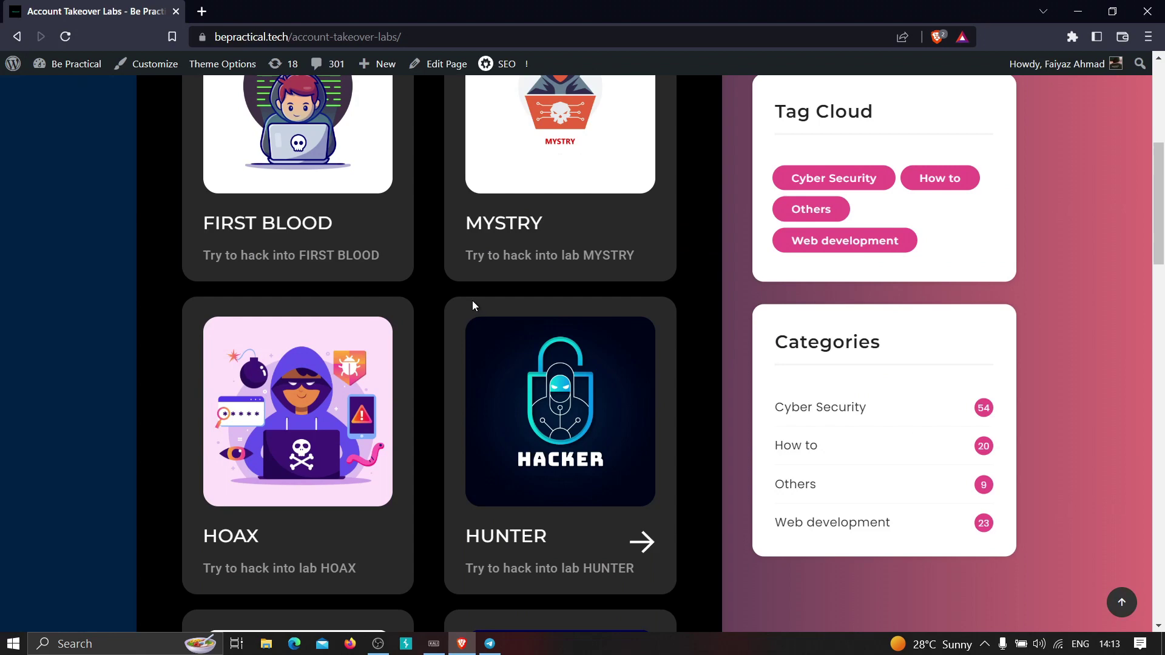
scroll(476, 307, up, 3)
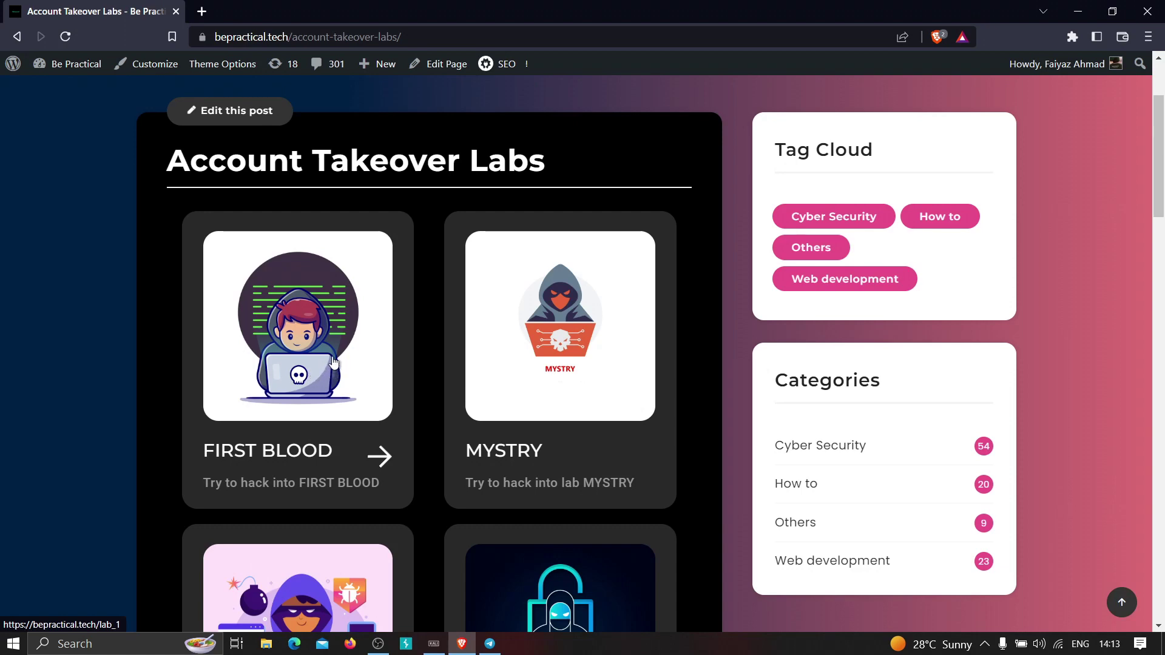
scroll(447, 289, down, 12)
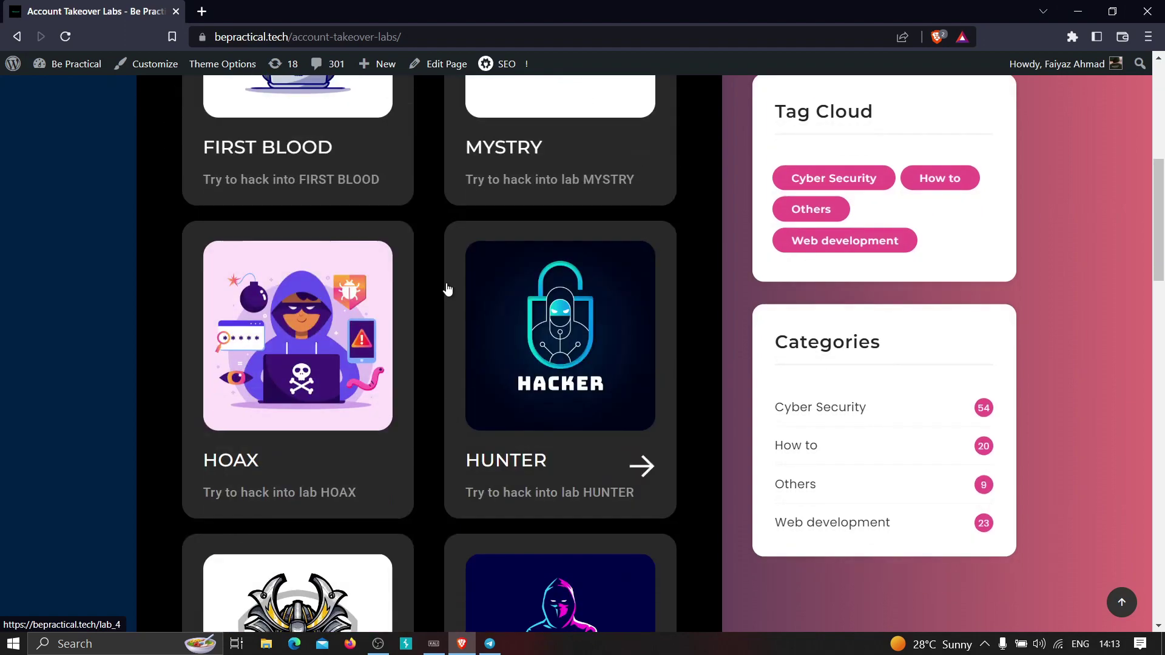
scroll(313, 303, down, 4)
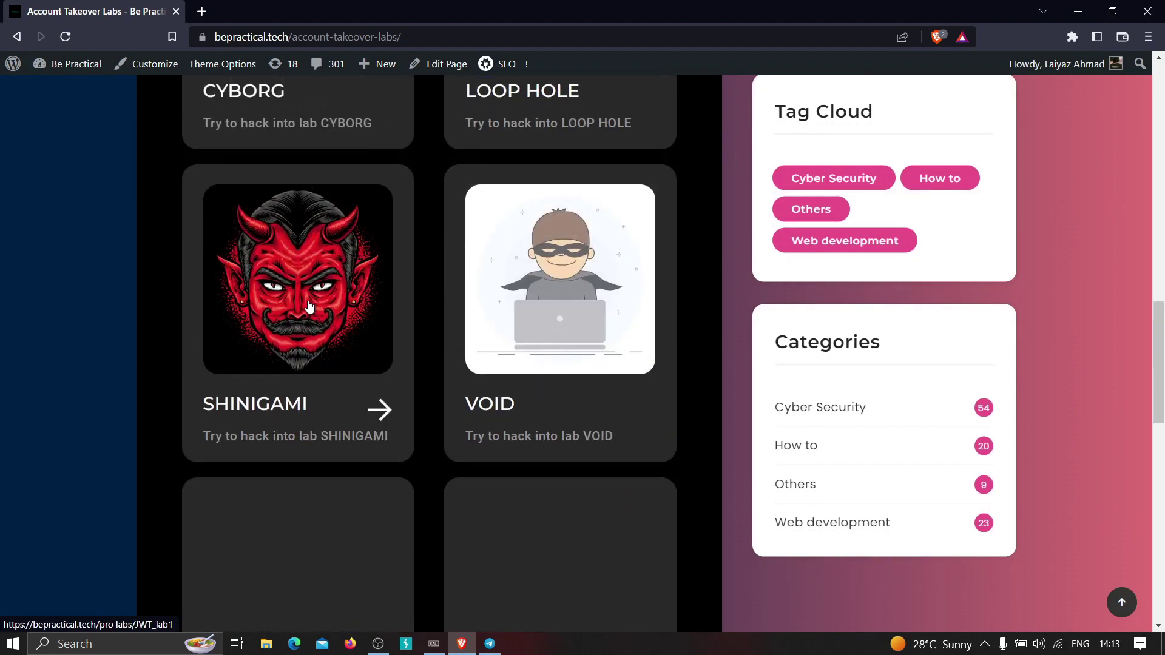
scroll(315, 307, down, 8)
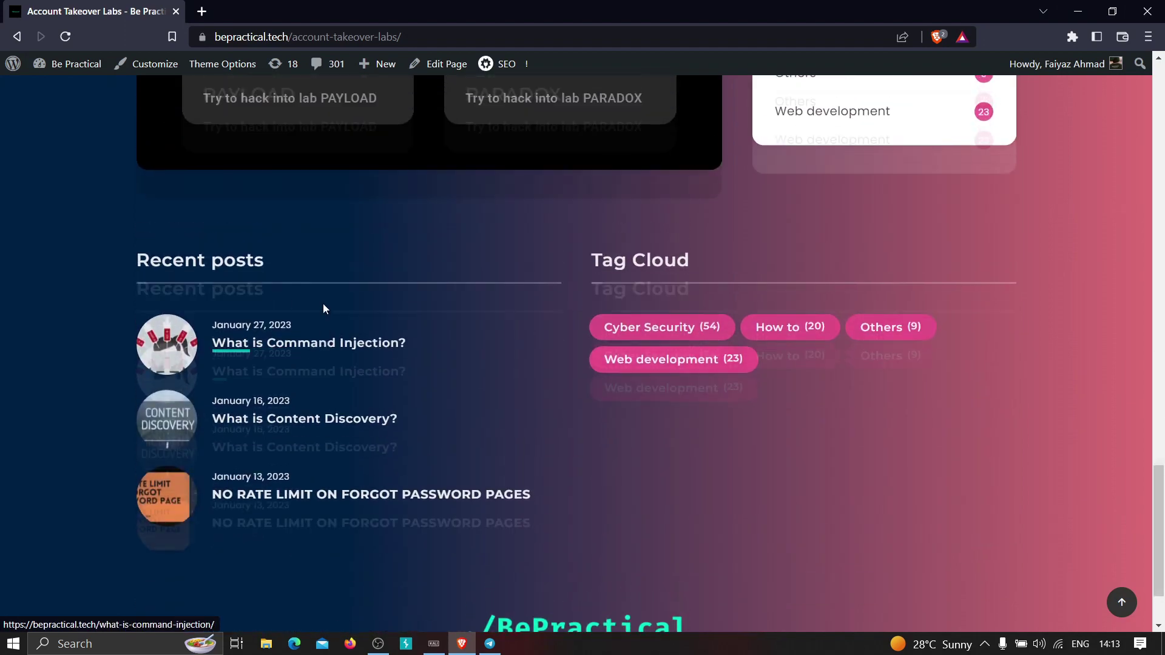
scroll(323, 304, up, 14)
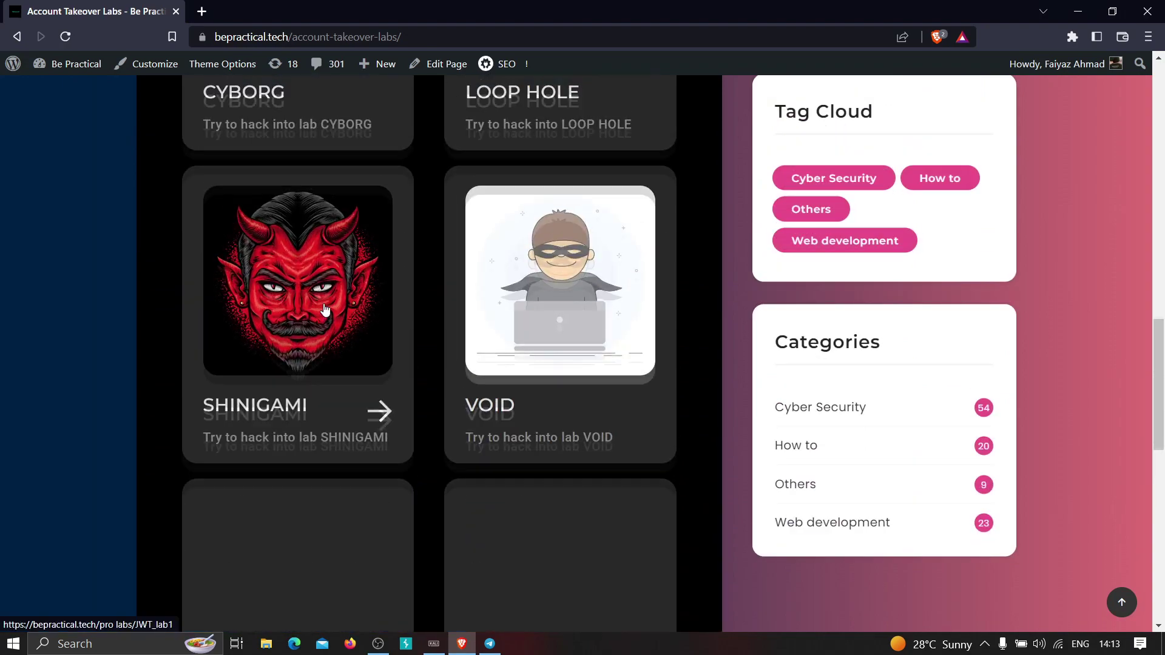
scroll(325, 307, up, 7)
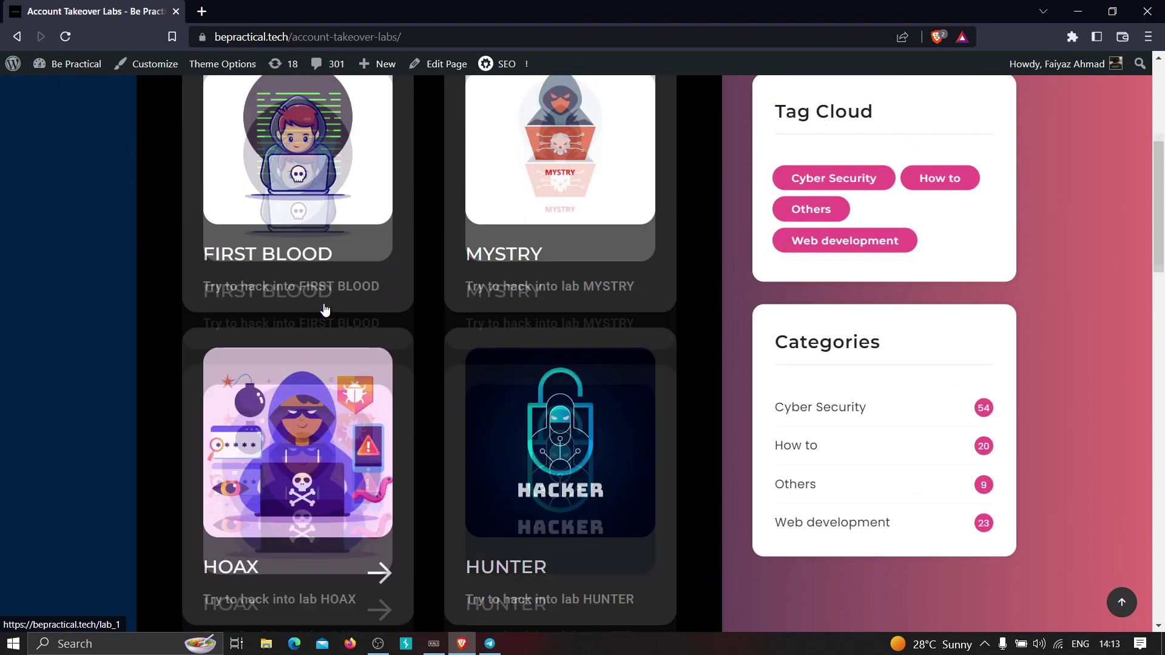
scroll(359, 245, up, 5)
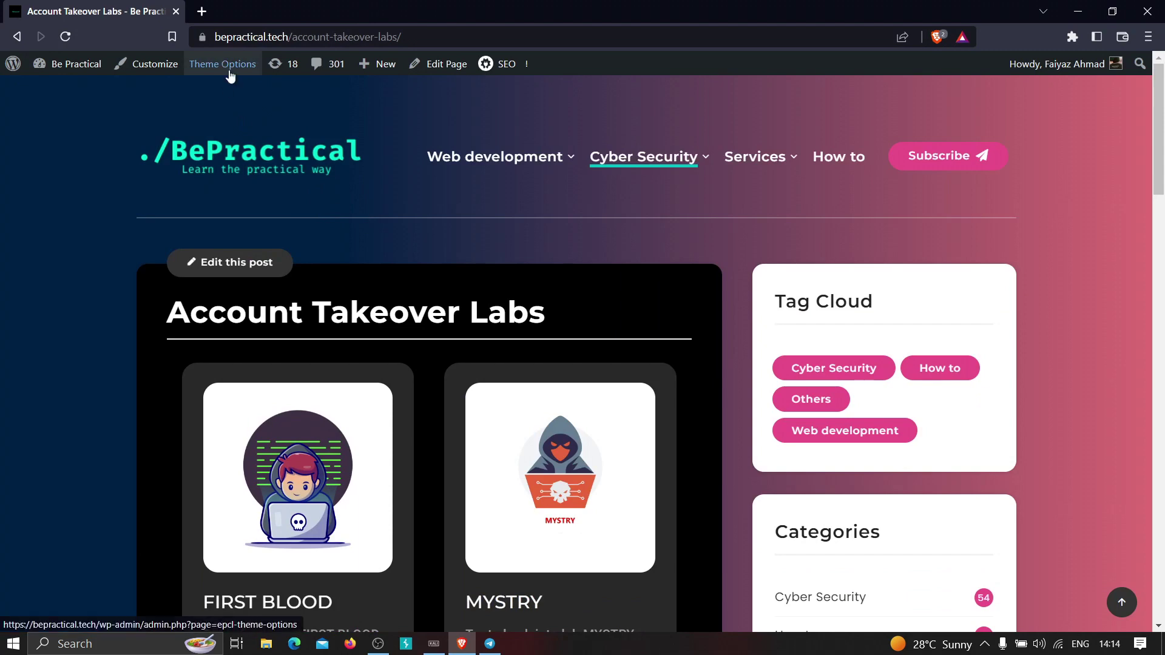
Close the labs page and open the m4ll0k/SecretFinder GitHub repository in a new tab
click(203, 12)
click(175, 11)
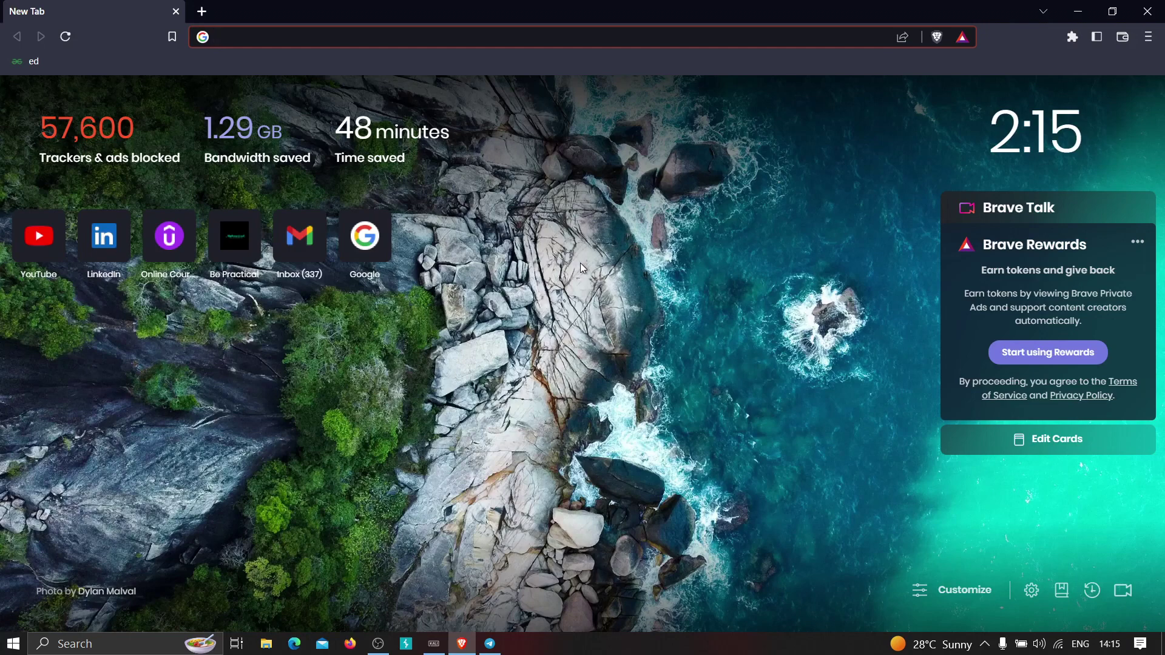
text(scri)
key(BackSpace)
key(BackSpace)
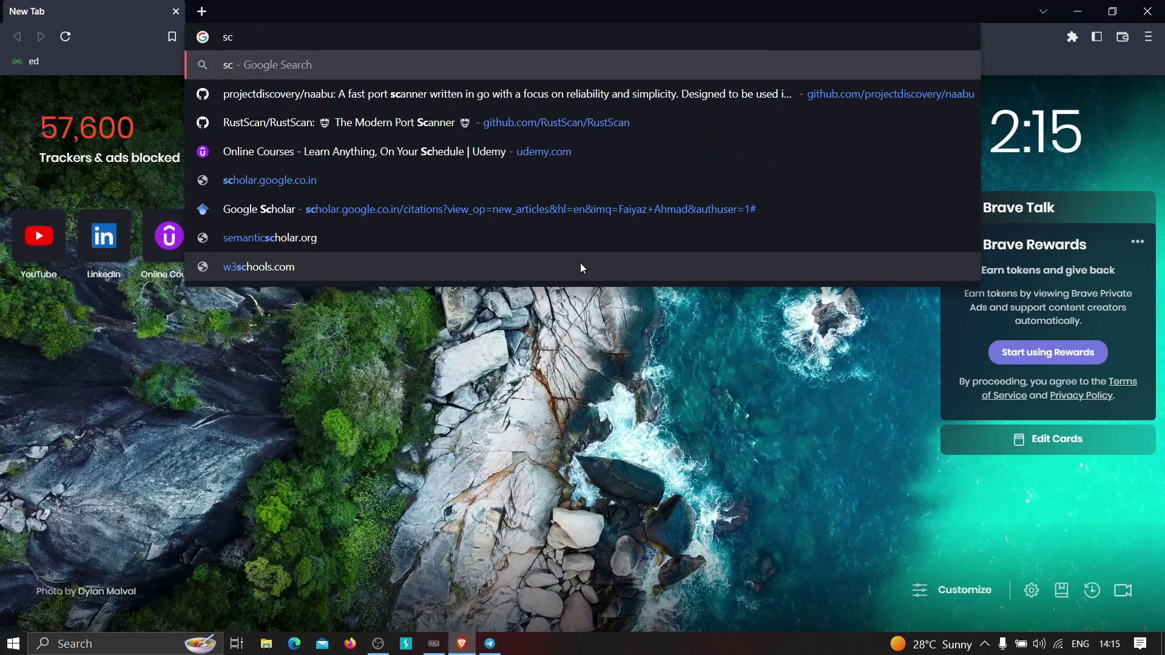
key(BackSpace)
text(ec)
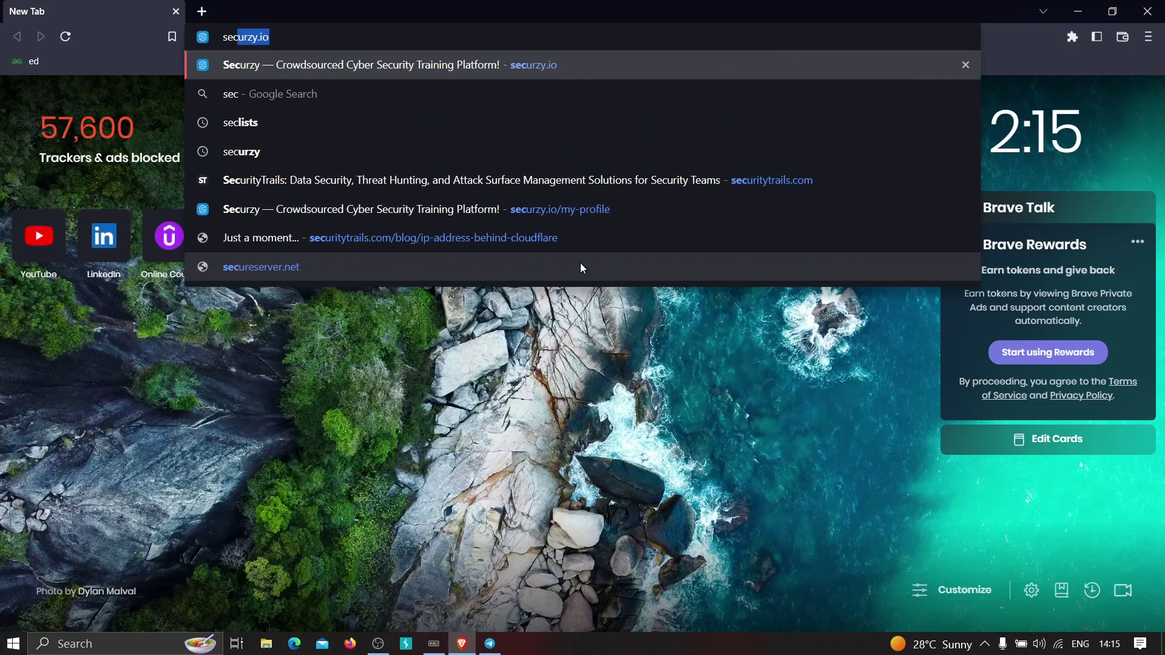
text(rets)
key(Down)
key(Down)
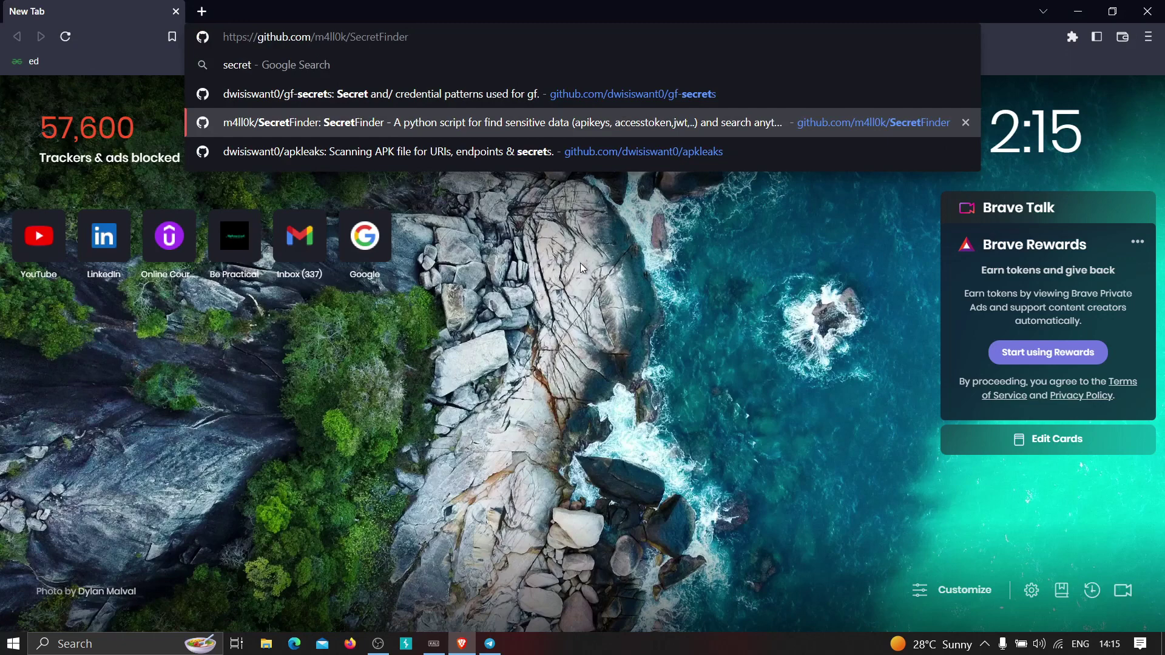
key(Return)
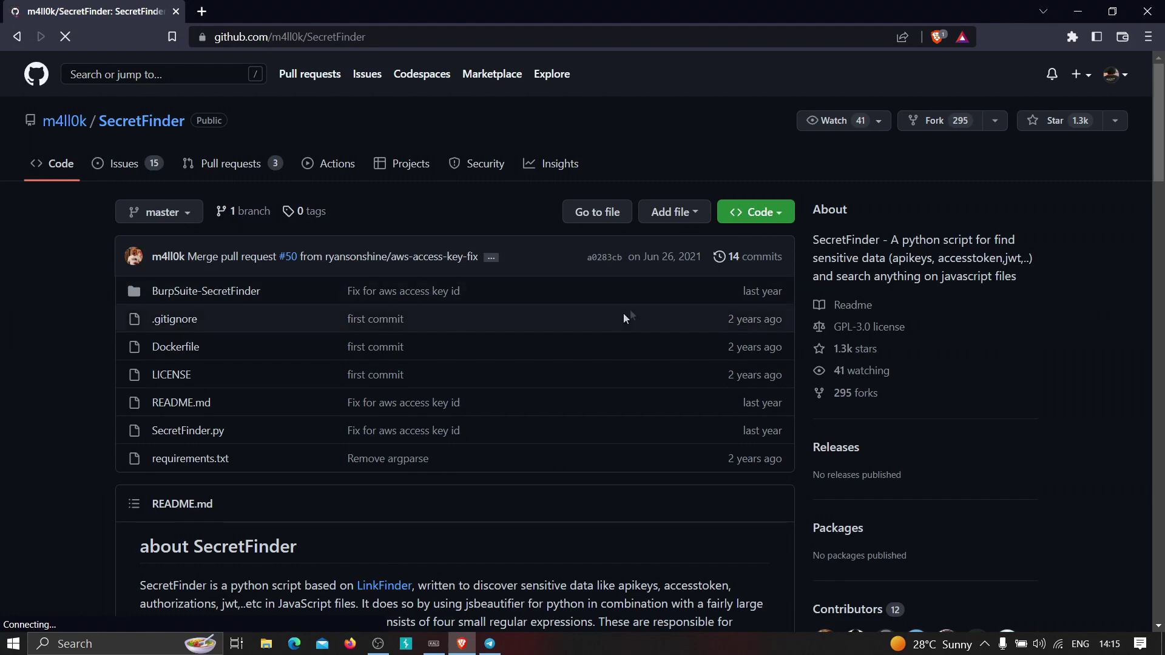
Skim the SecretFinder repository page and copy its URL
scroll(605, 309, down, 7)
scroll(546, 304, up, 7)
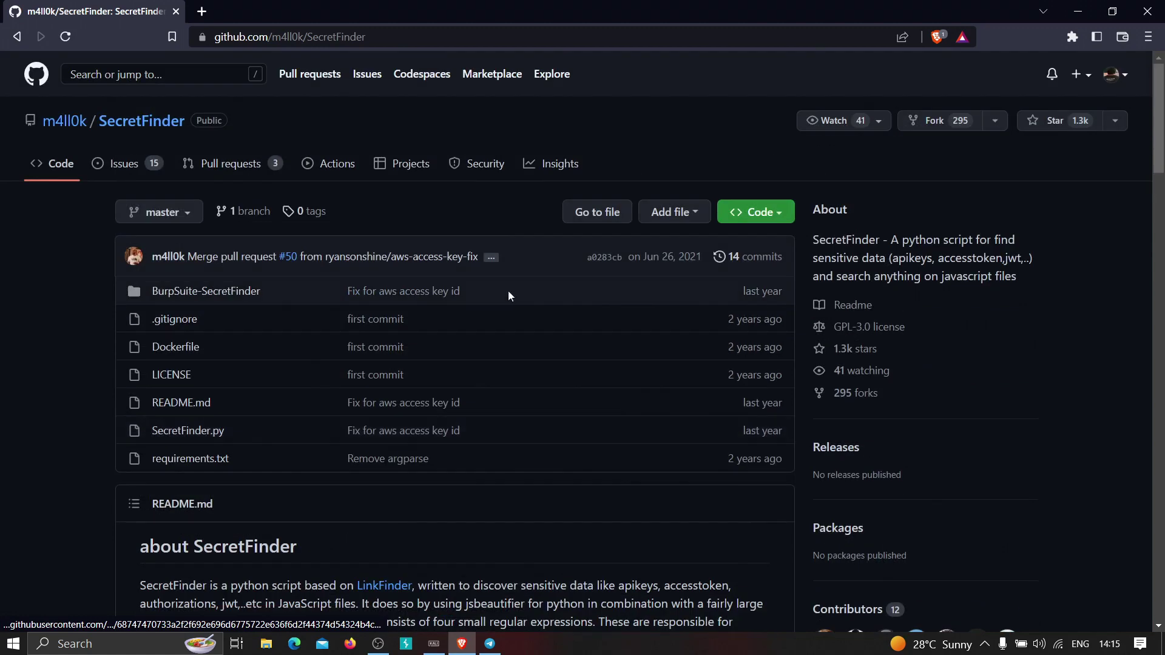
click(319, 38)
right_click(320, 37)
click(372, 122)
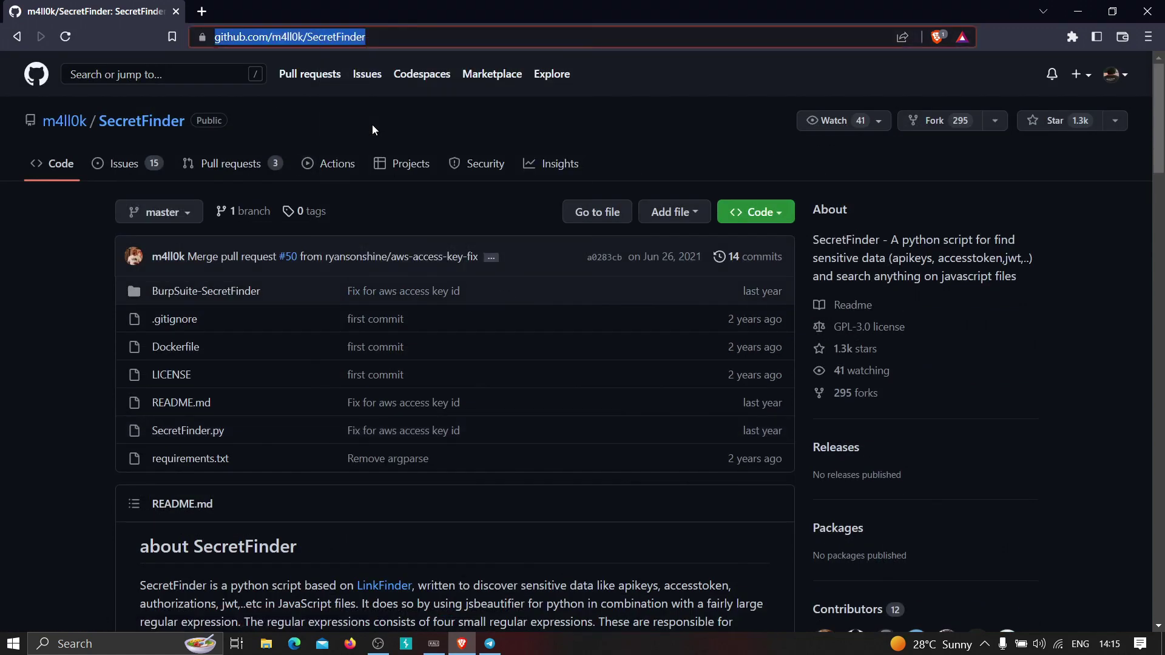
click(433, 643)
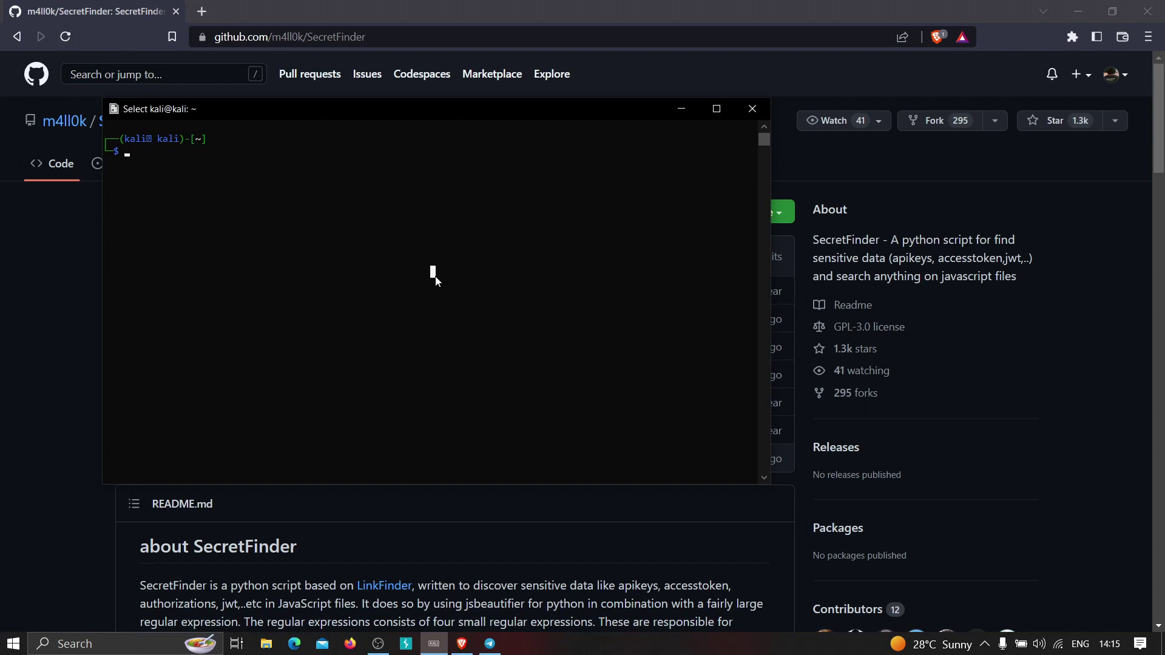
text(git clone)
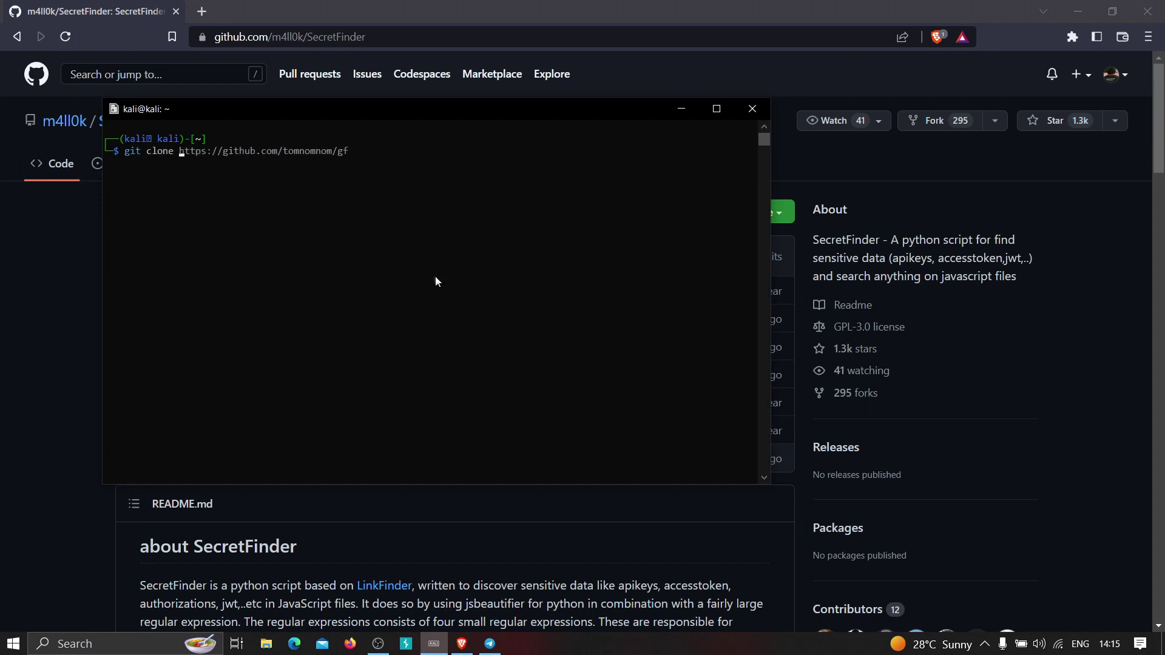
key(ctrl+v)
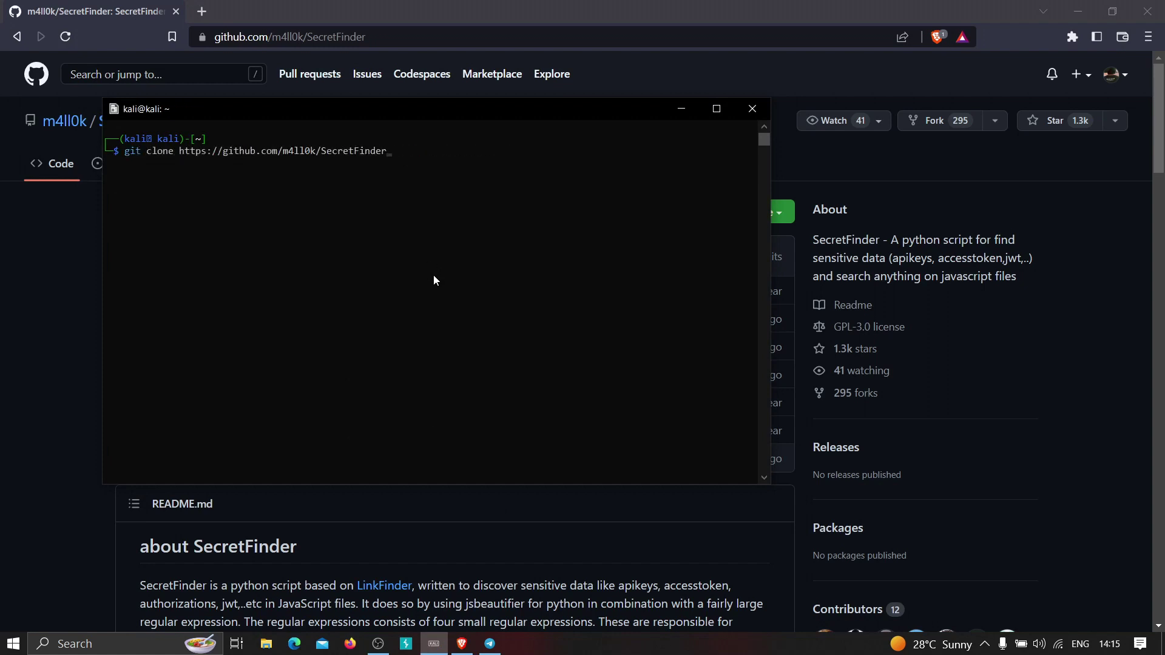
key(Return)
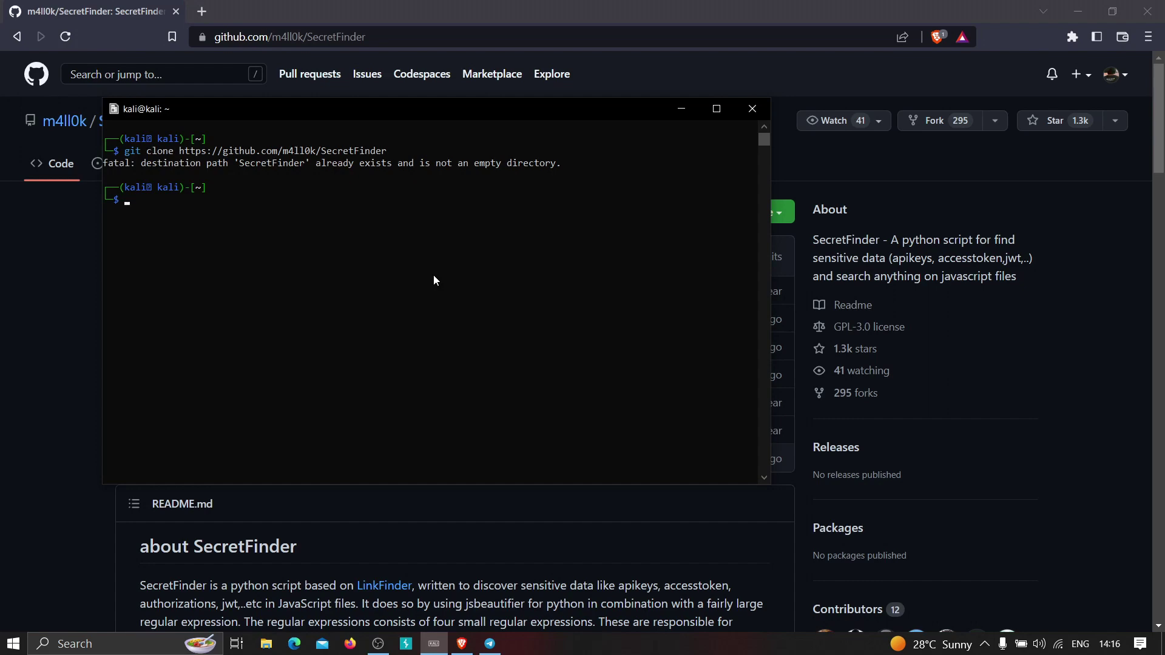
Back in the browser, view the SecretFinder page's source and search it for ".js" references
click(3, 237)
right_click(35, 250)
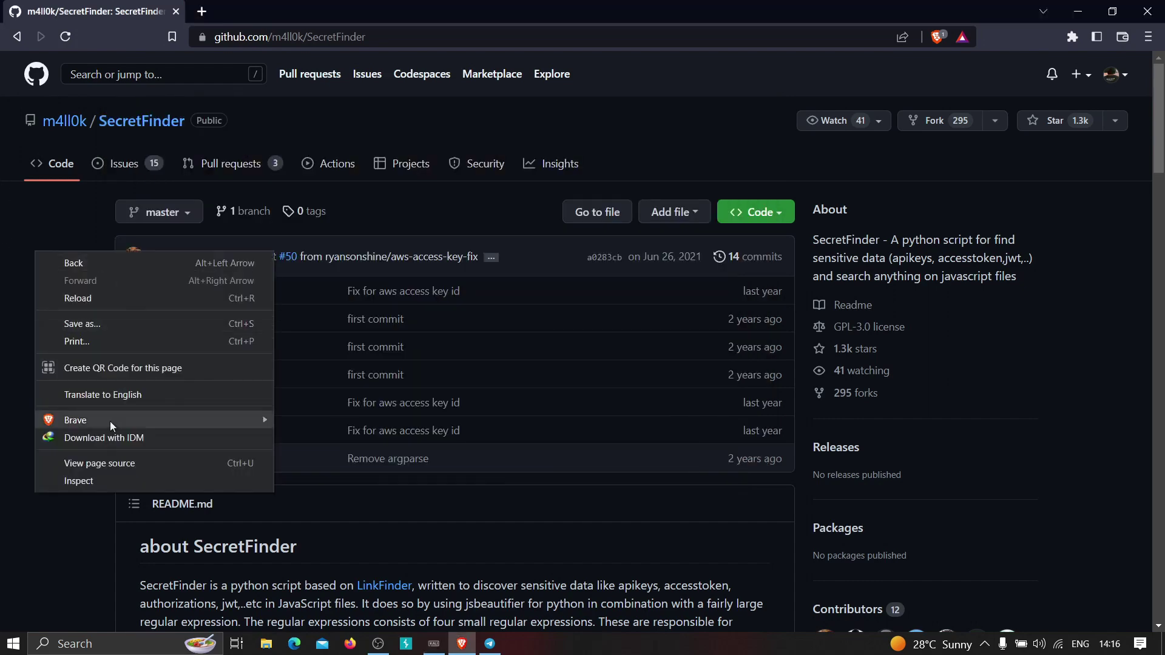
click(115, 465)
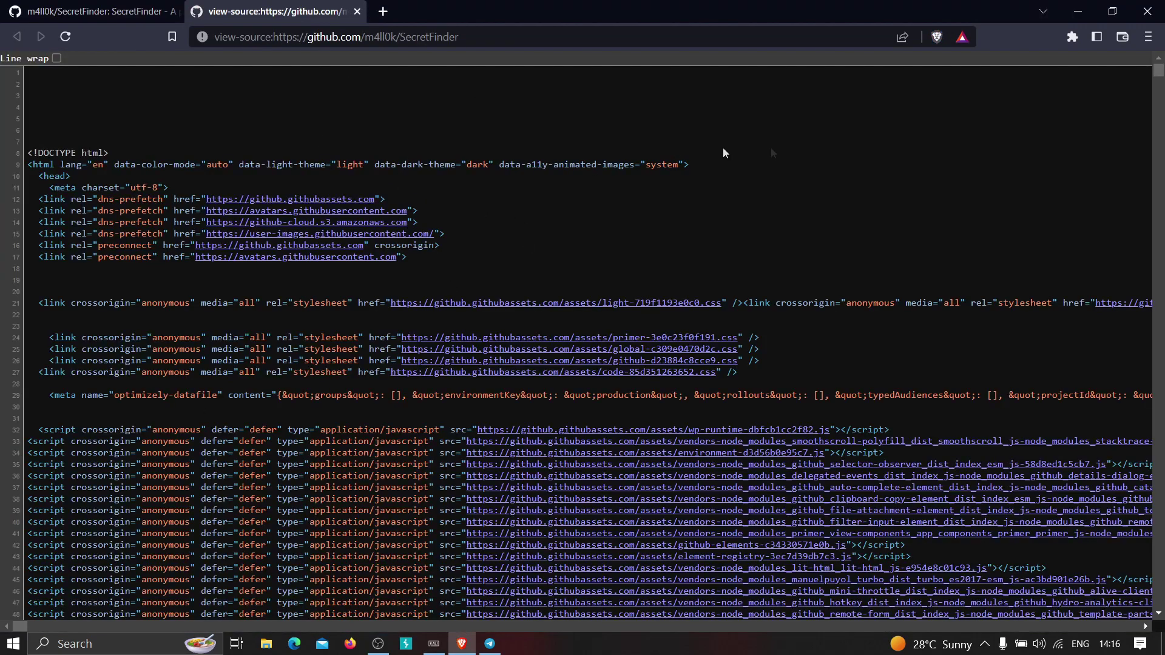
key(ctrl+f)
text(.js)
key(Return)
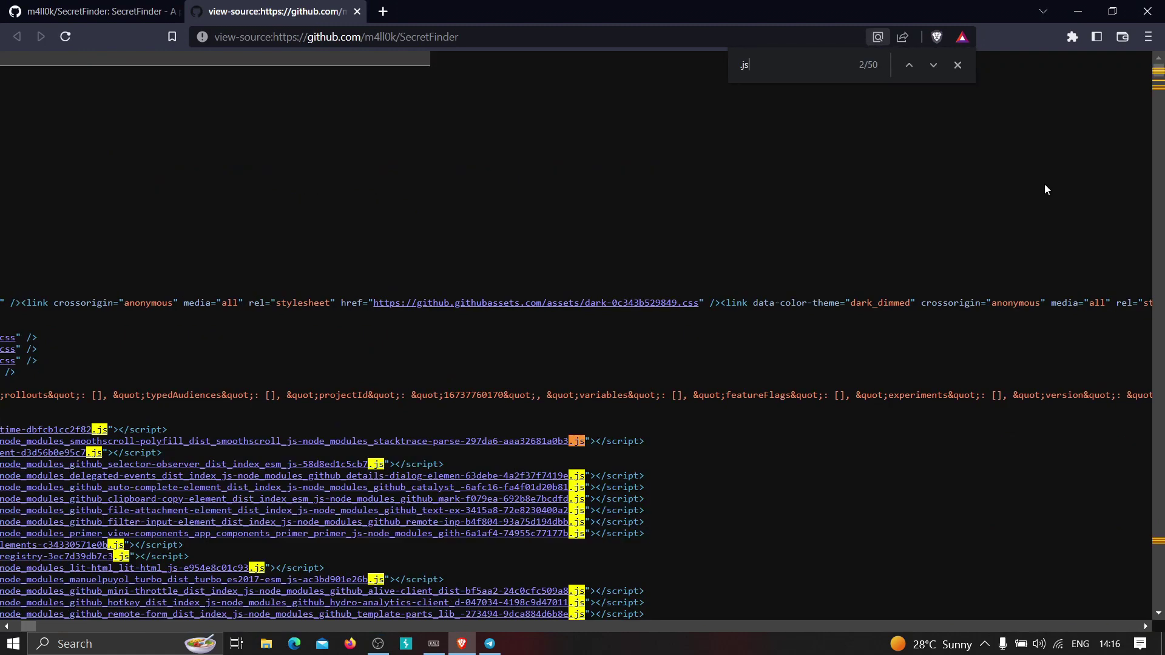
scroll(346, 494, down, 3)
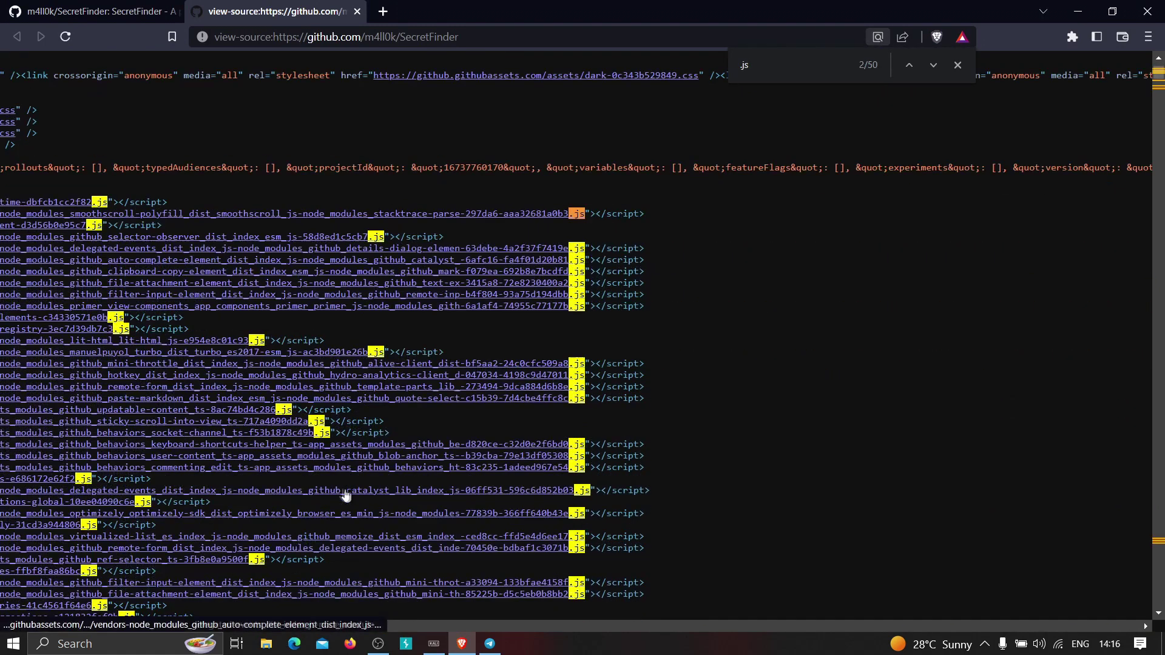
Open the clipboard-copy-element JavaScript file from the page source to inspect its code and URL, and close it again
click(322, 277)
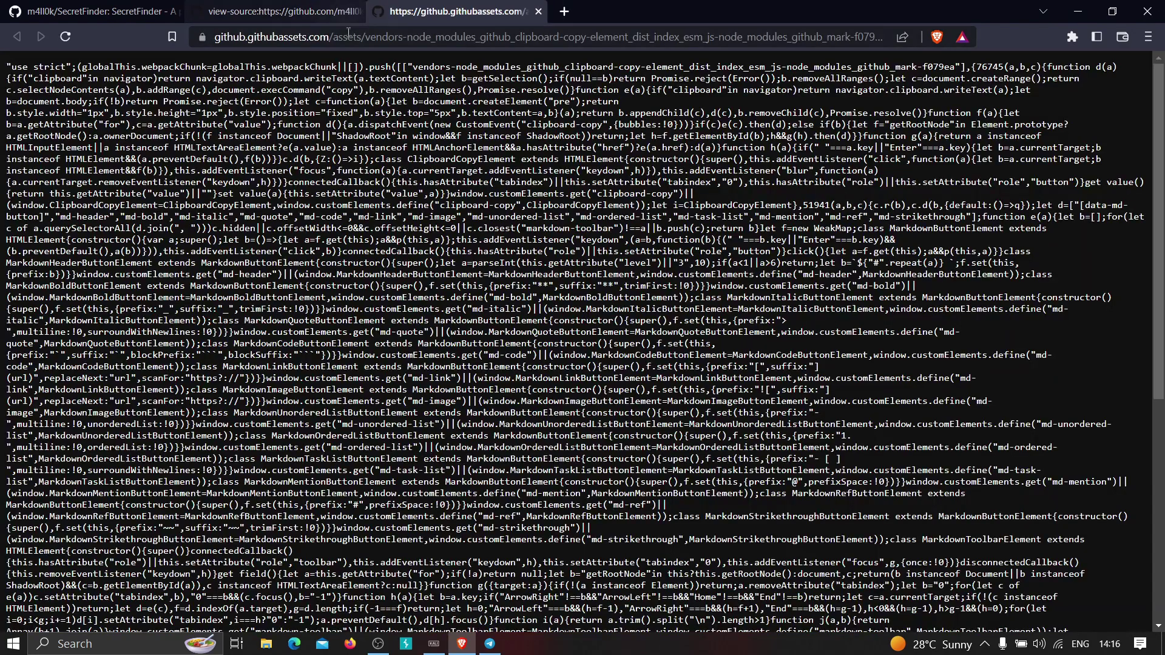
right_click(348, 31)
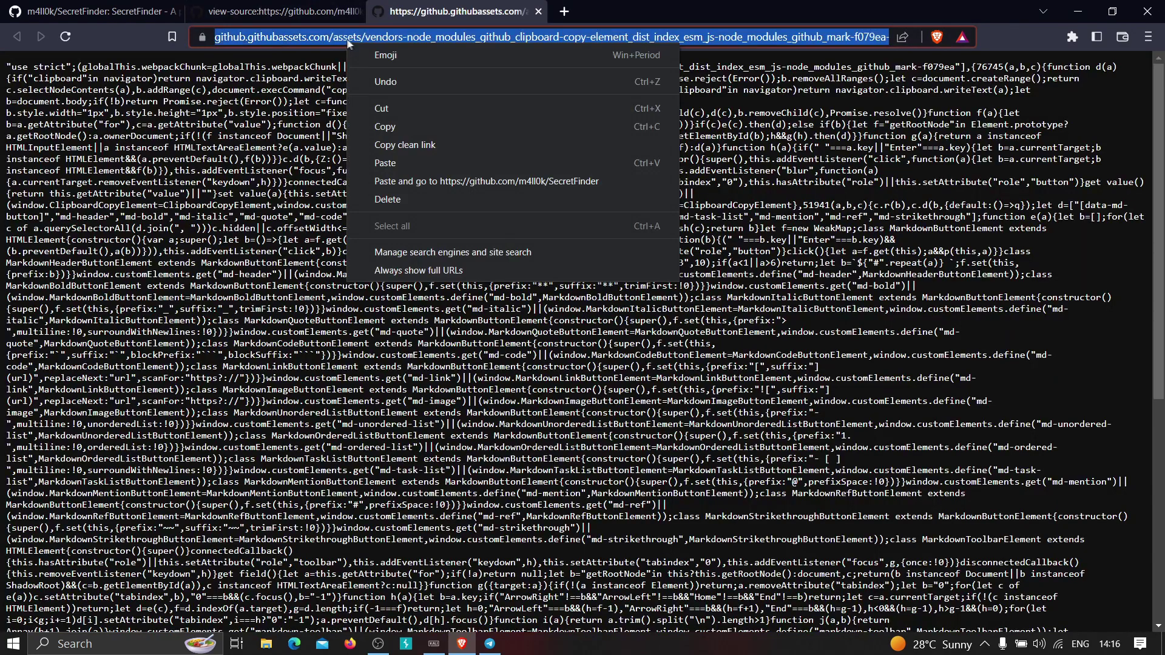
click(286, 211)
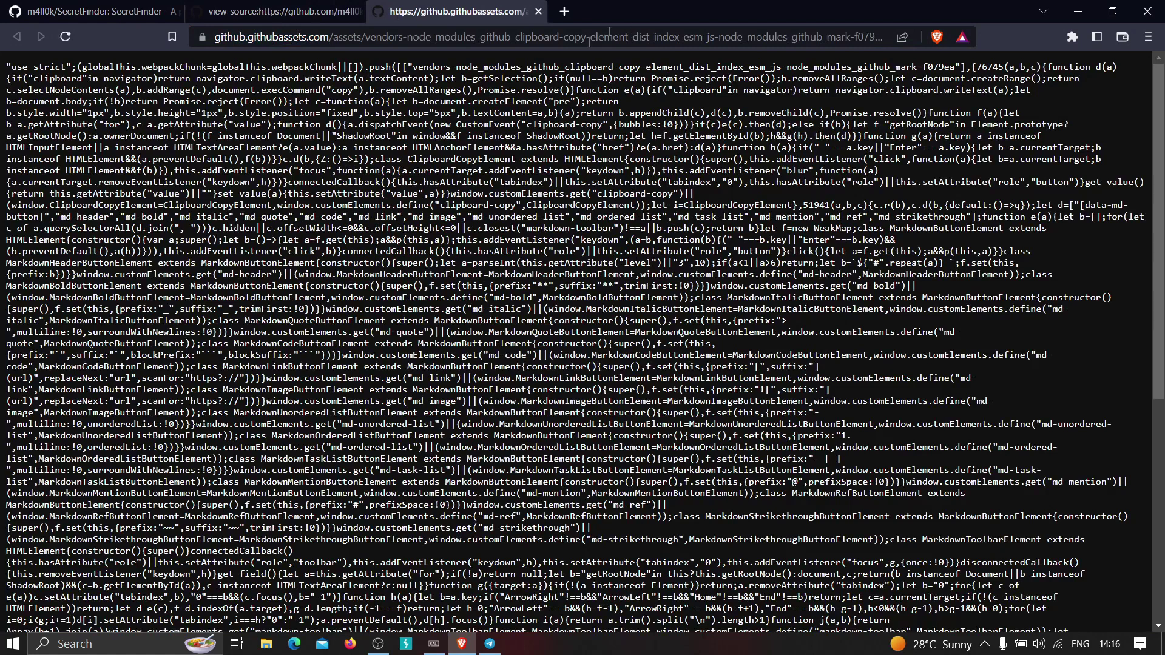
click(538, 10)
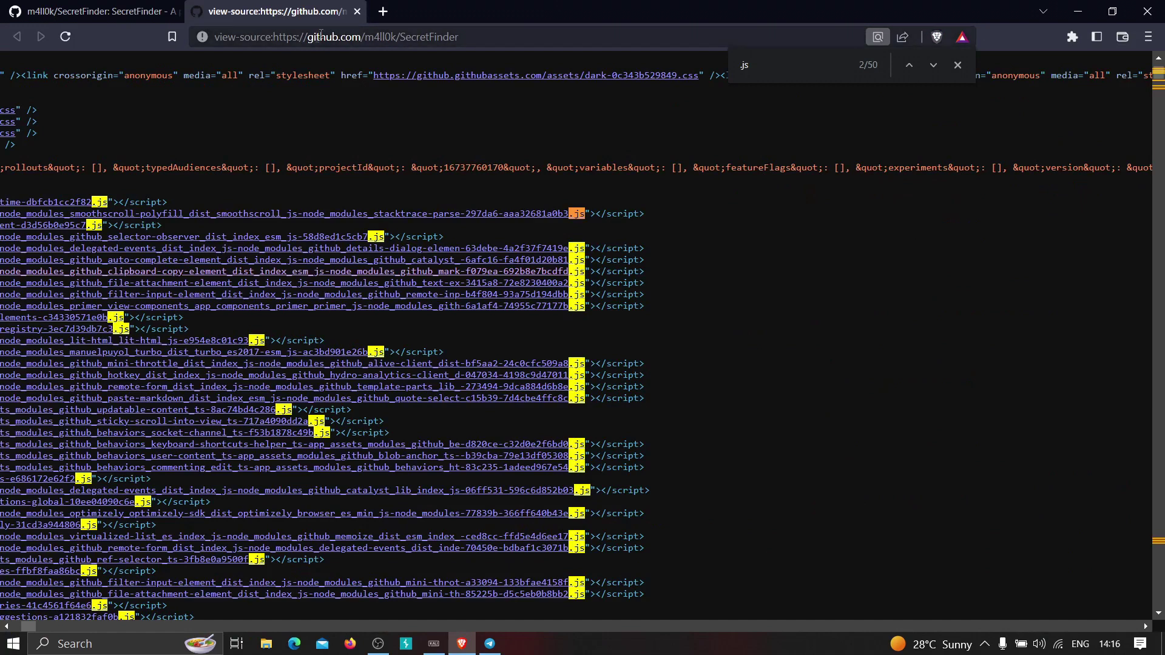
click(436, 643)
drag(474, 296, 480, 307)
key(Escape)
right_click(479, 302)
key(ctrl+u)
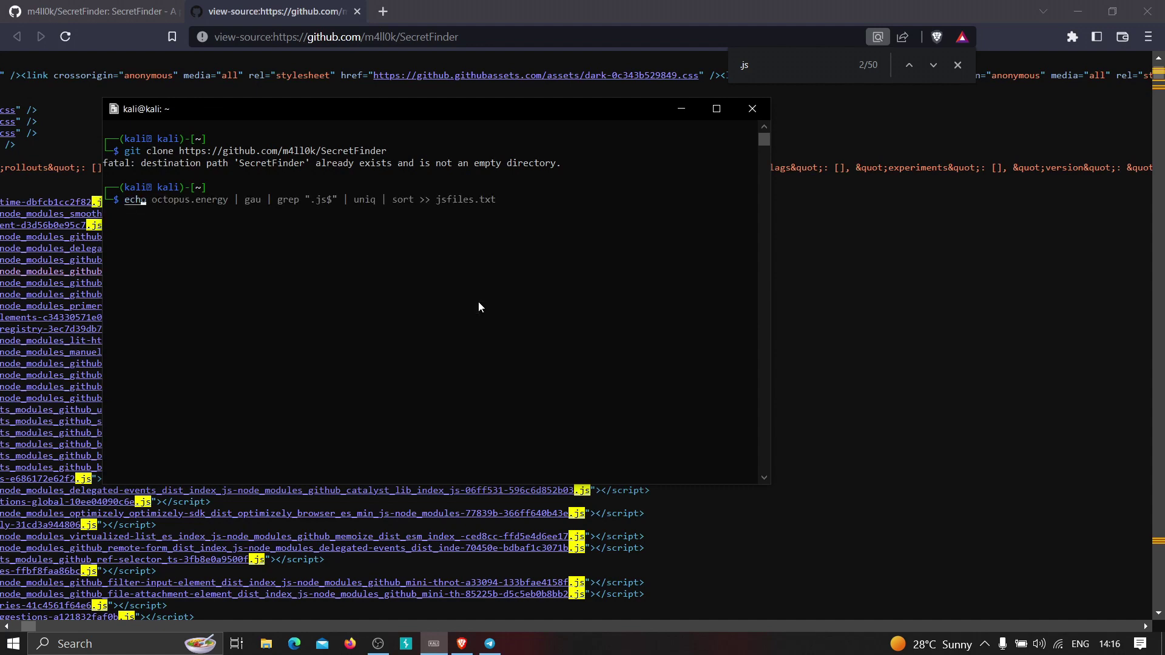
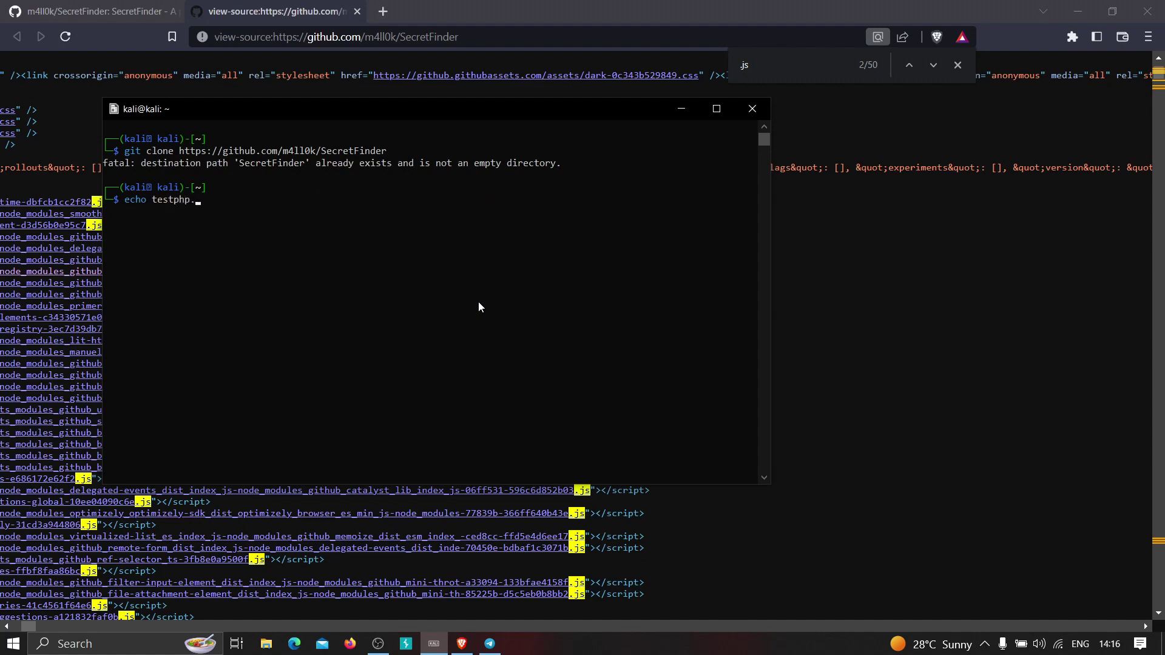
text(.com |)
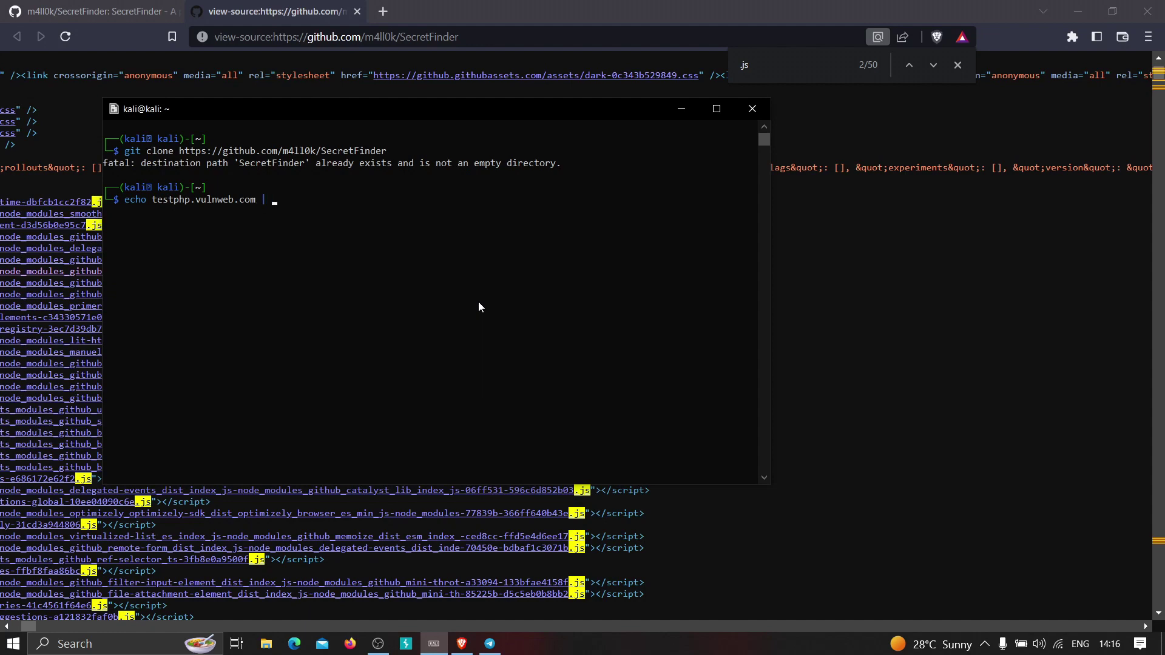
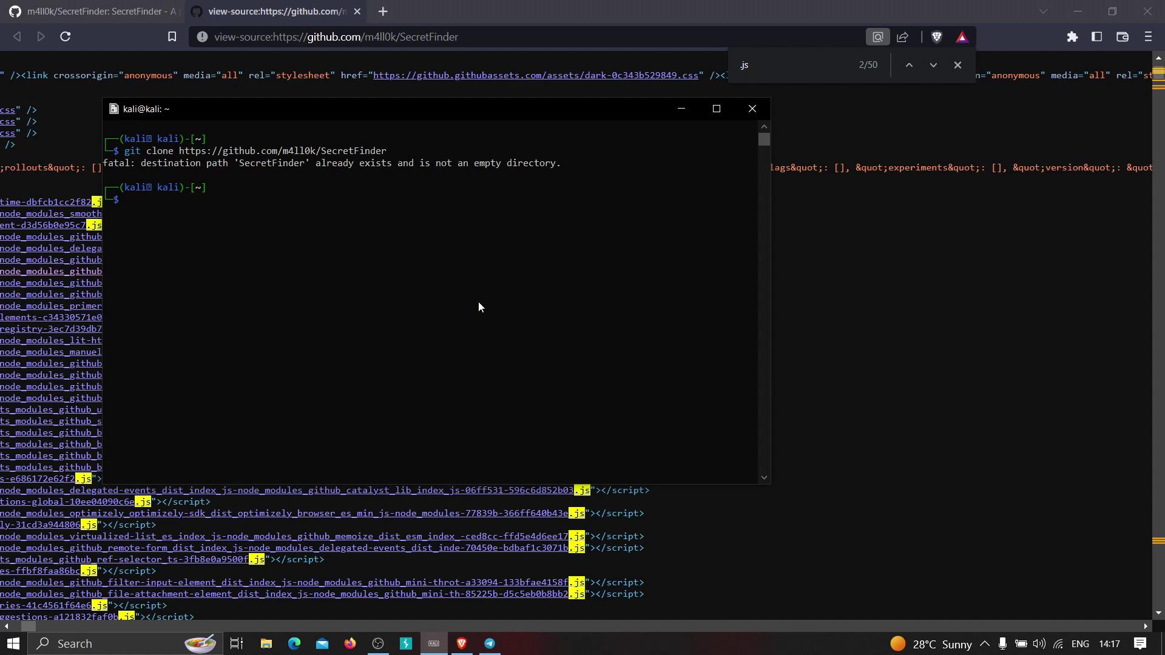
text(katan -u https://octopus.energy -d 4 | grep ".js$" | uniq | sort > jsfiles.txt)
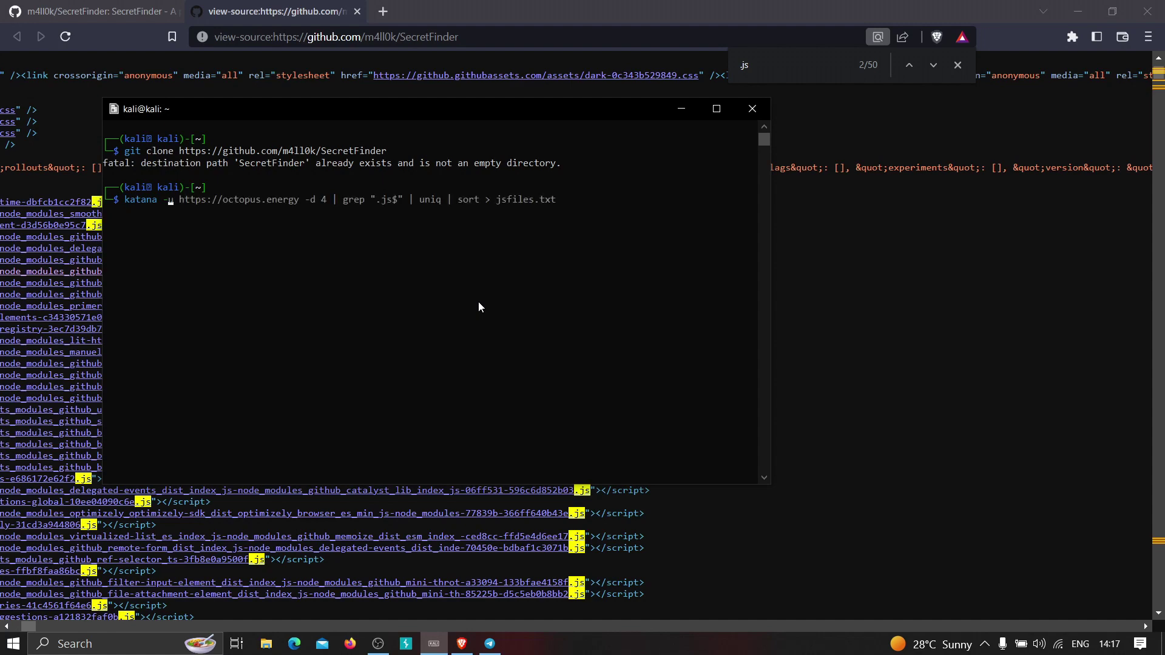
text(http://testphp.vulnweb.com)
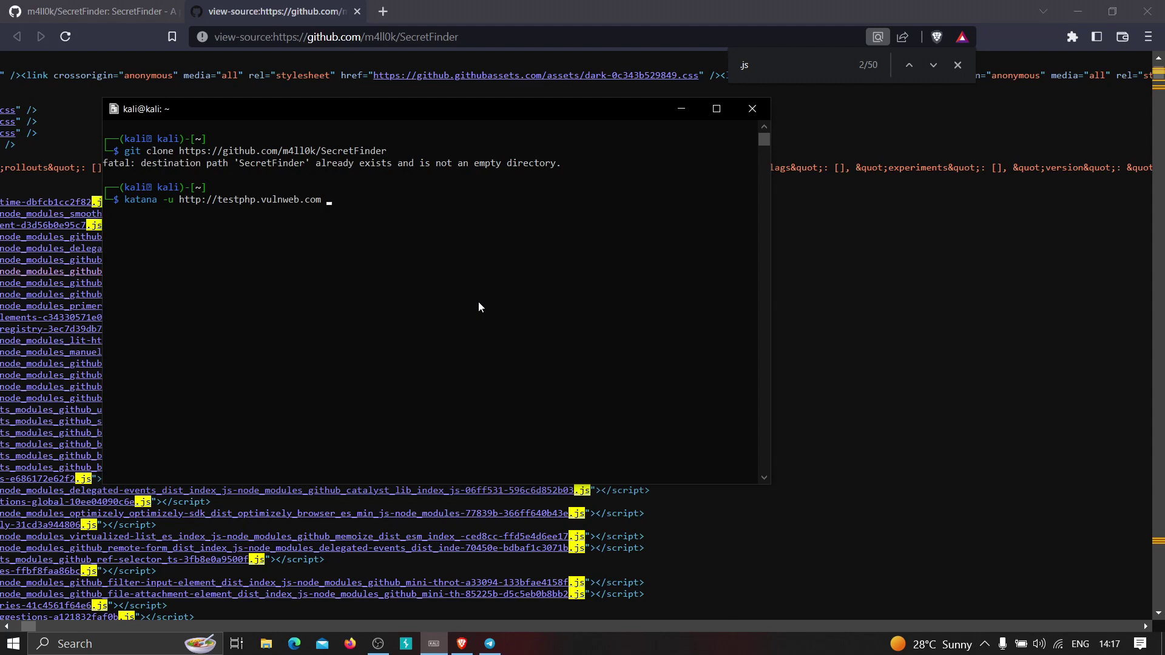
text(-jc)
key(Return)
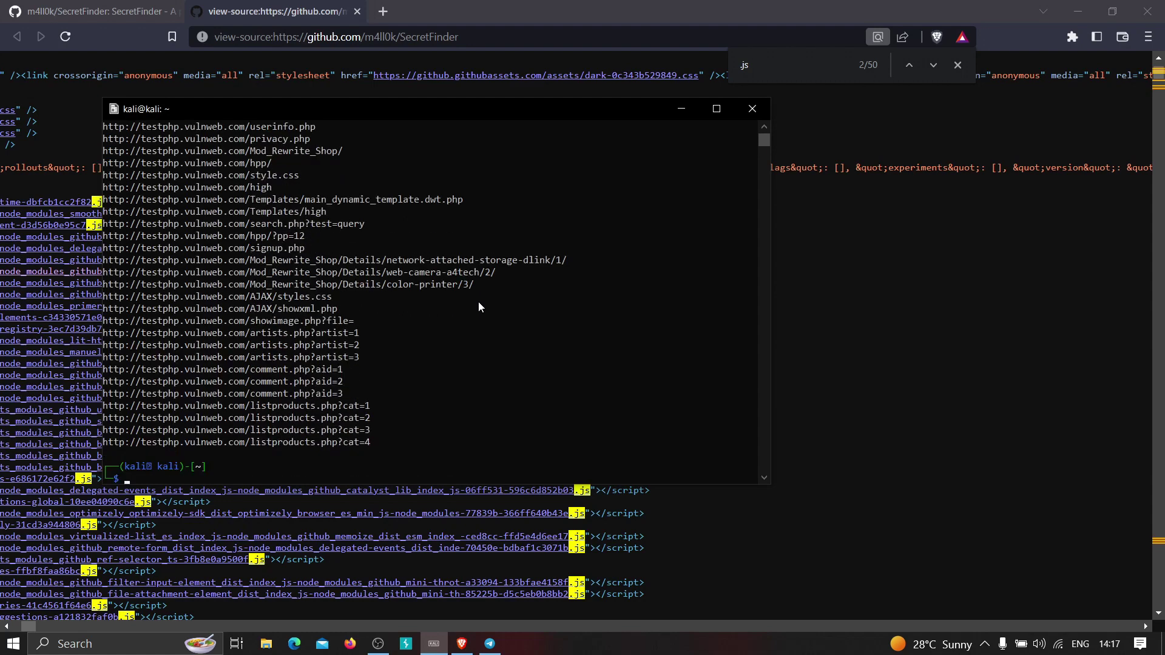
scroll(318, 322, up, 4)
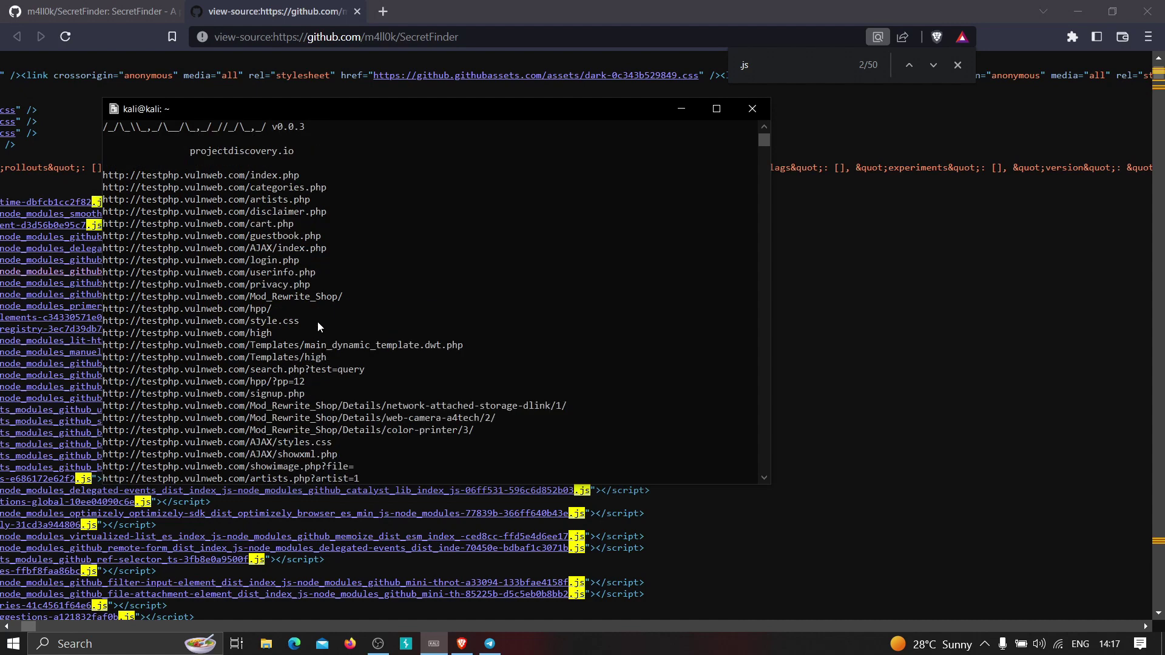
scroll(280, 249, down, 2)
scroll(292, 295, down, 2)
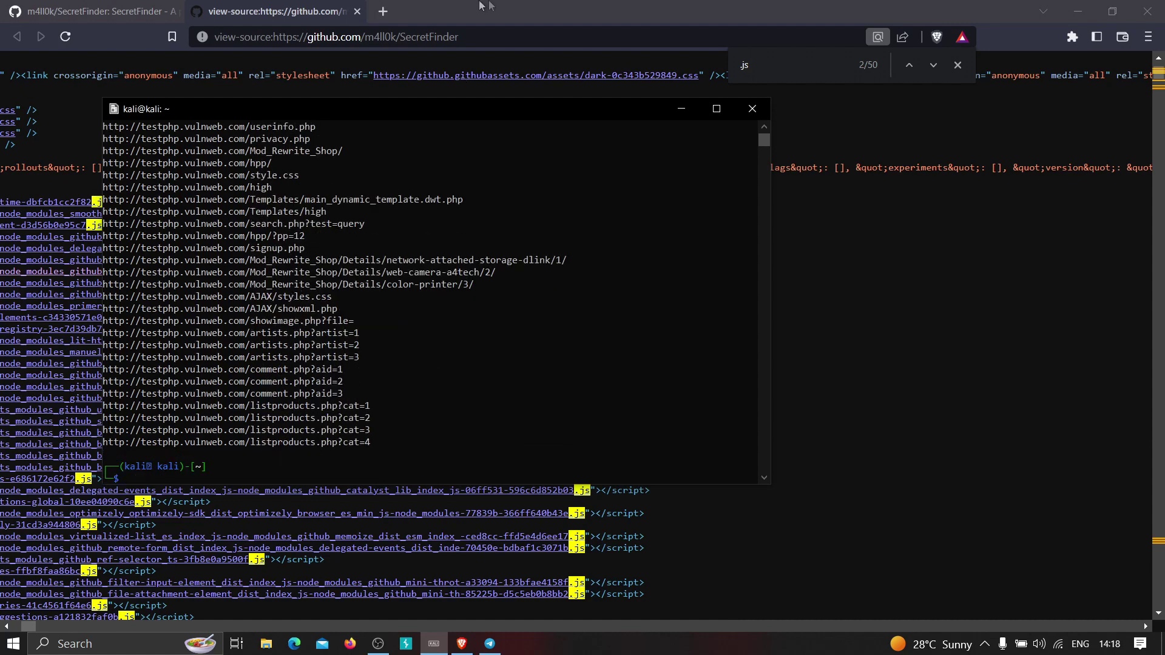
click(385, 11)
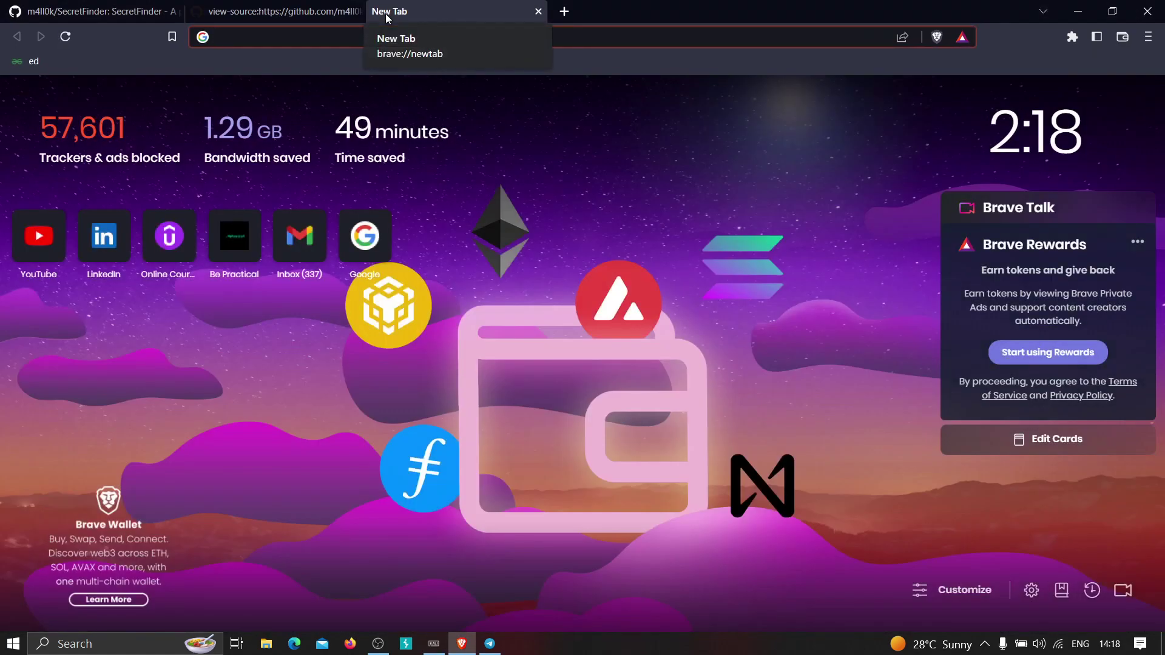
text(thepranichealers.com)
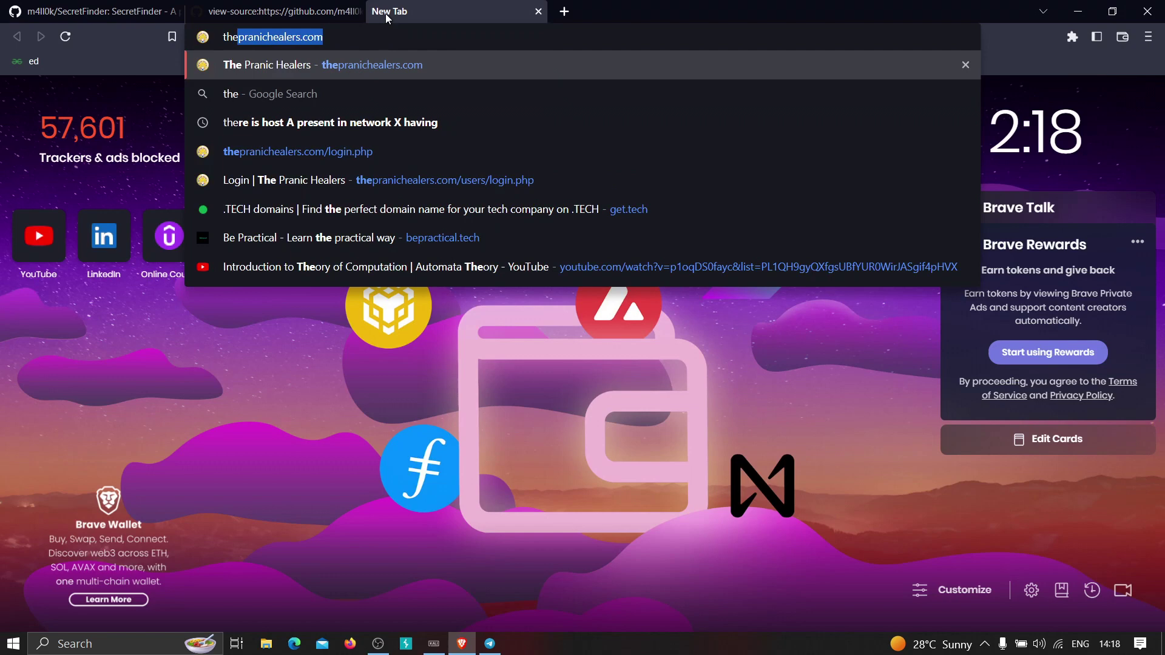
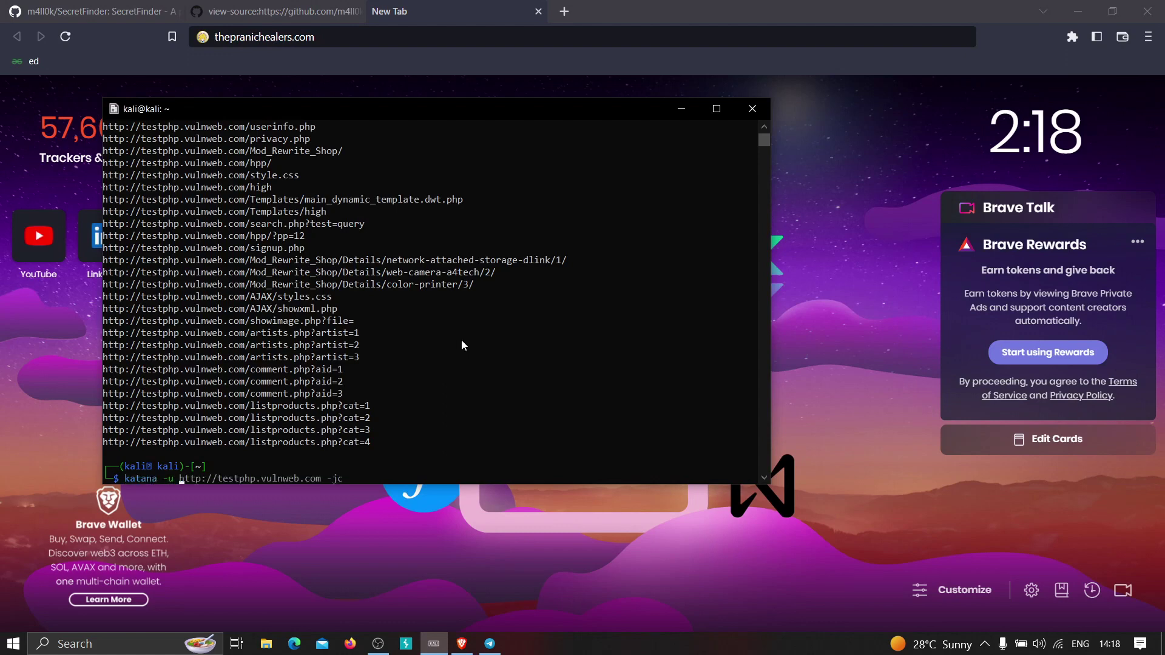
key(ctrl+k)
text(https://thepranichealers.com/)
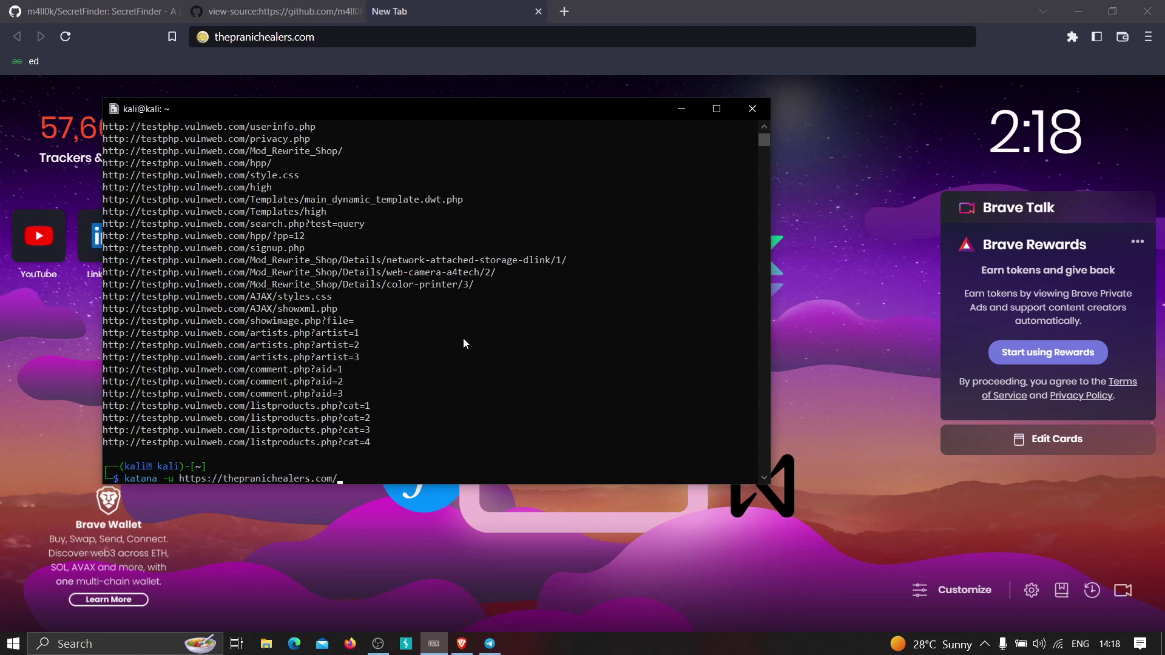
text(-jc)
key(Left)
key(Left)
key(Left)
key(Left)
key(End)
text(-d 2)
key(Return)
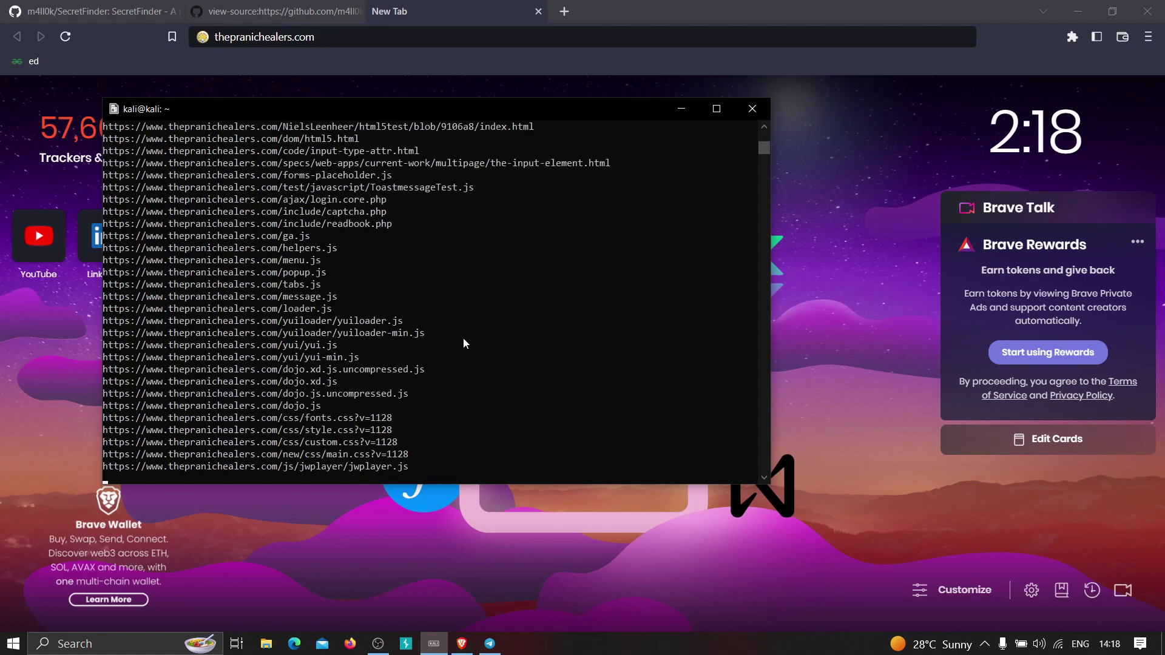
Stop the running katana crawl and examine its output for PHP and JavaScript URLs
key(ctrl+c)
key(Return)
key(Return)
scroll(483, 360, up, 20)
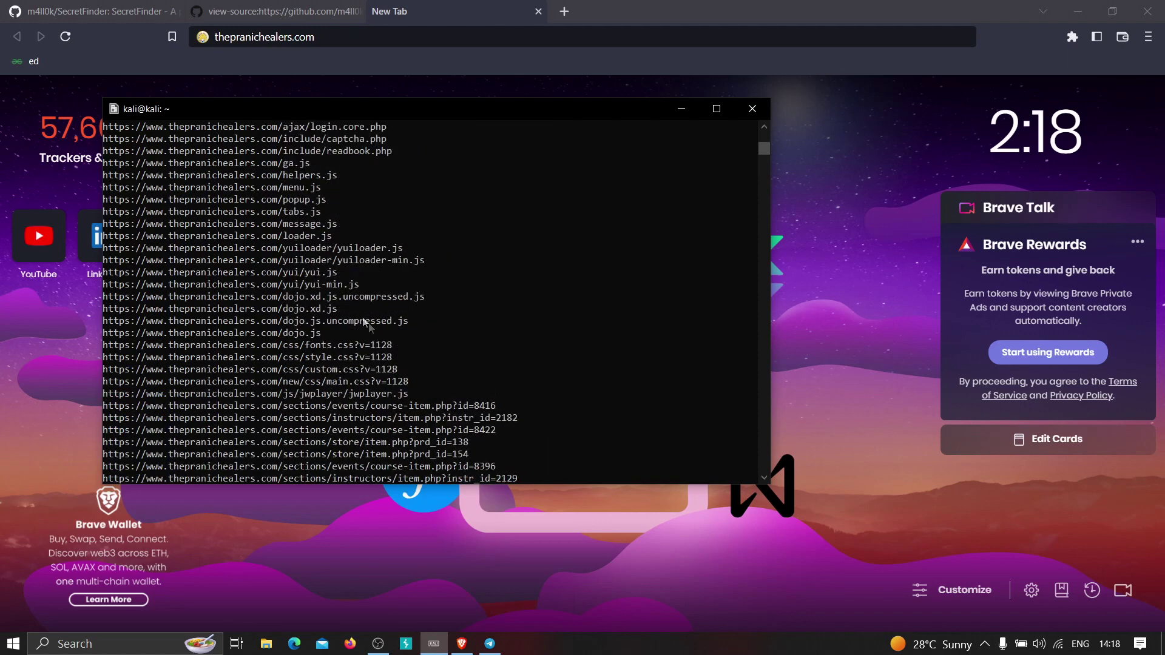
scroll(267, 267, up, 3)
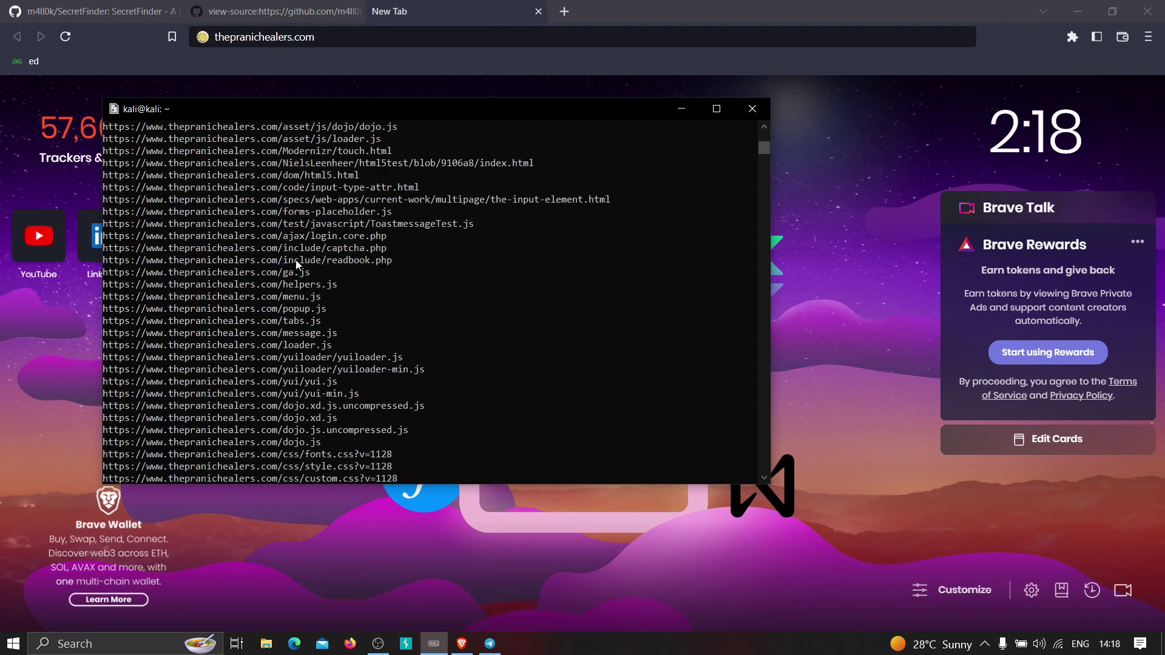
drag(392, 262, 147, 268)
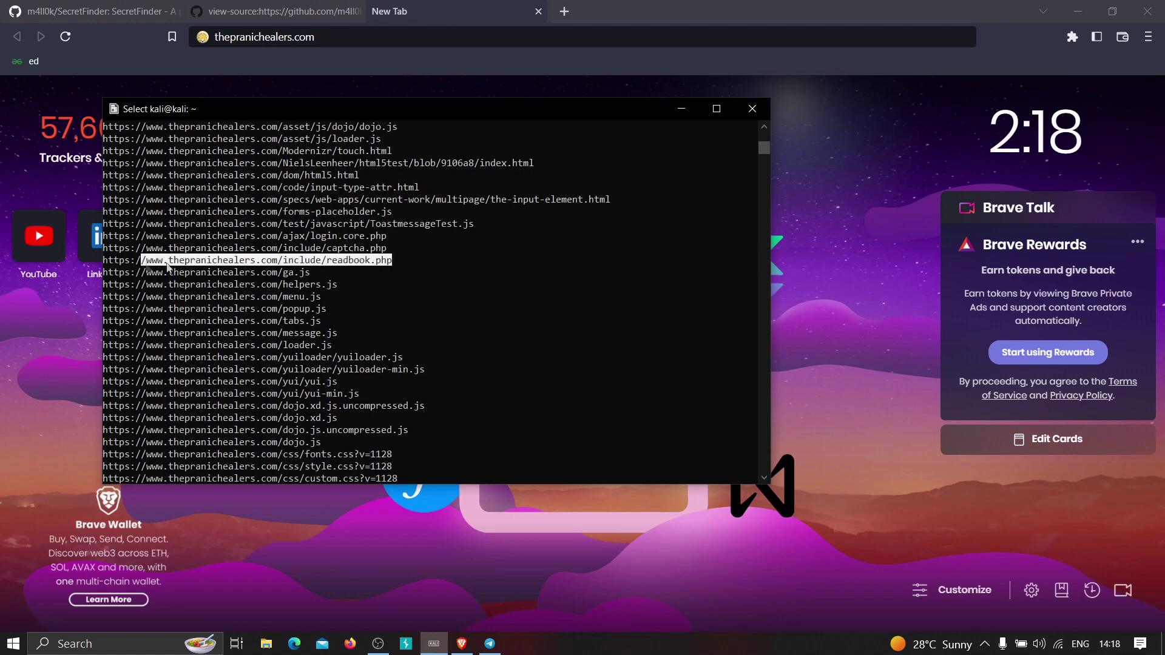
drag(337, 285, 190, 286)
scroll(500, 344, down, 1)
scroll(500, 349, down, 15)
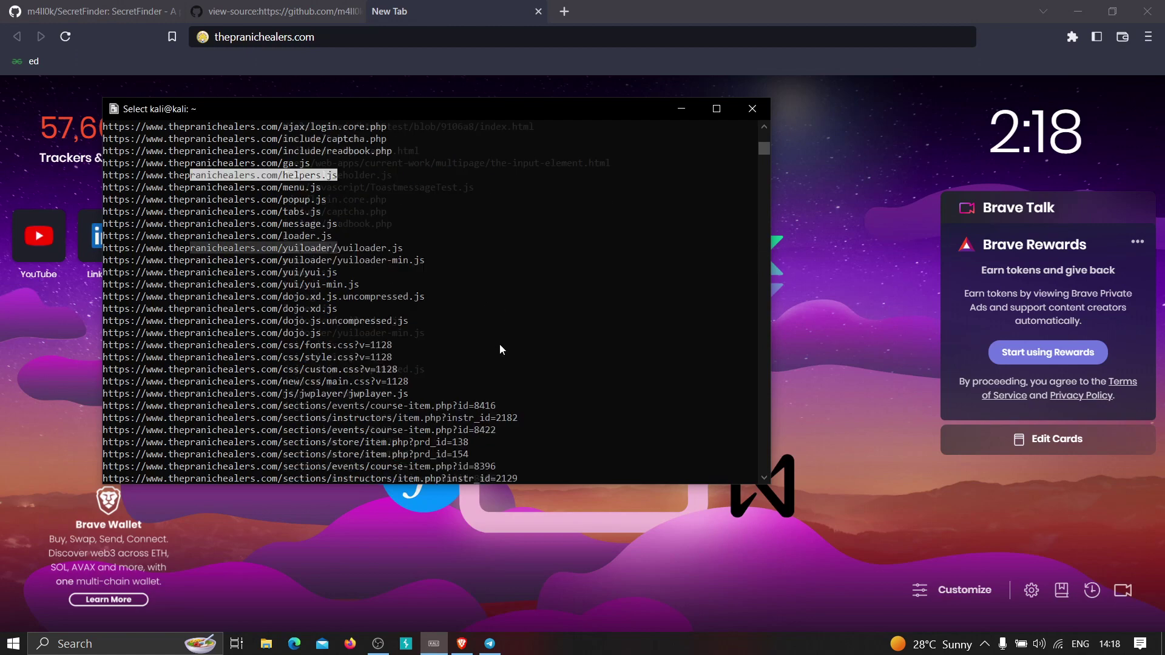
scroll(475, 356, down, 10)
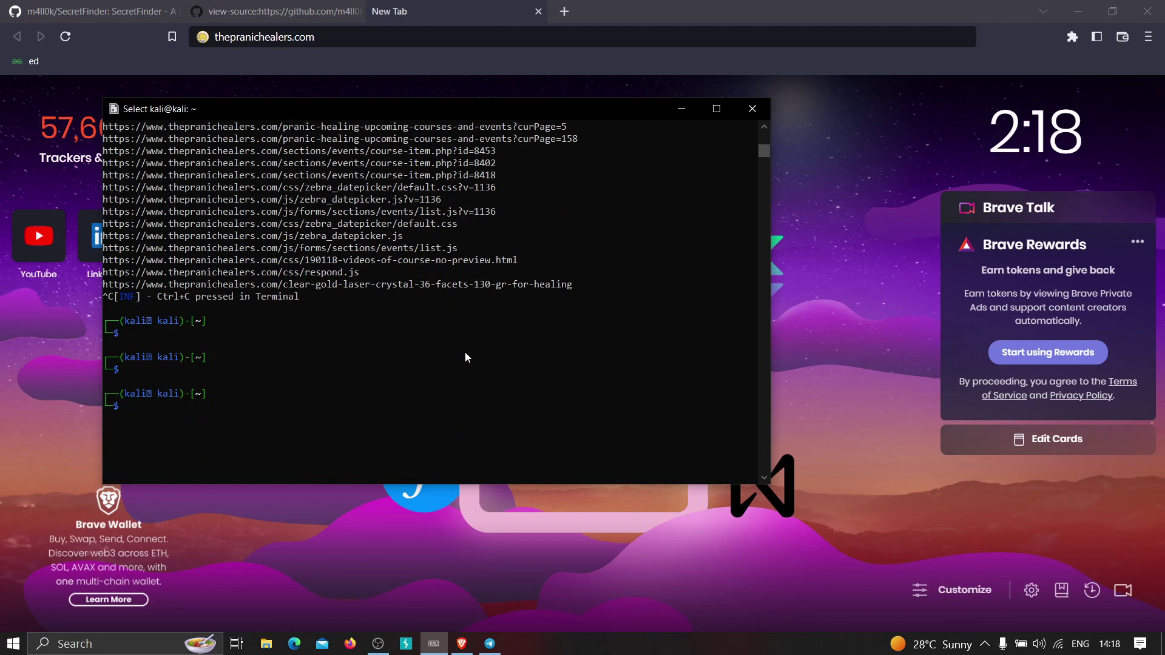
Rerun the thepranichealers.com katana crawl, piping it through grep ".js$" | uniq | sort > test.txt
key(Up)
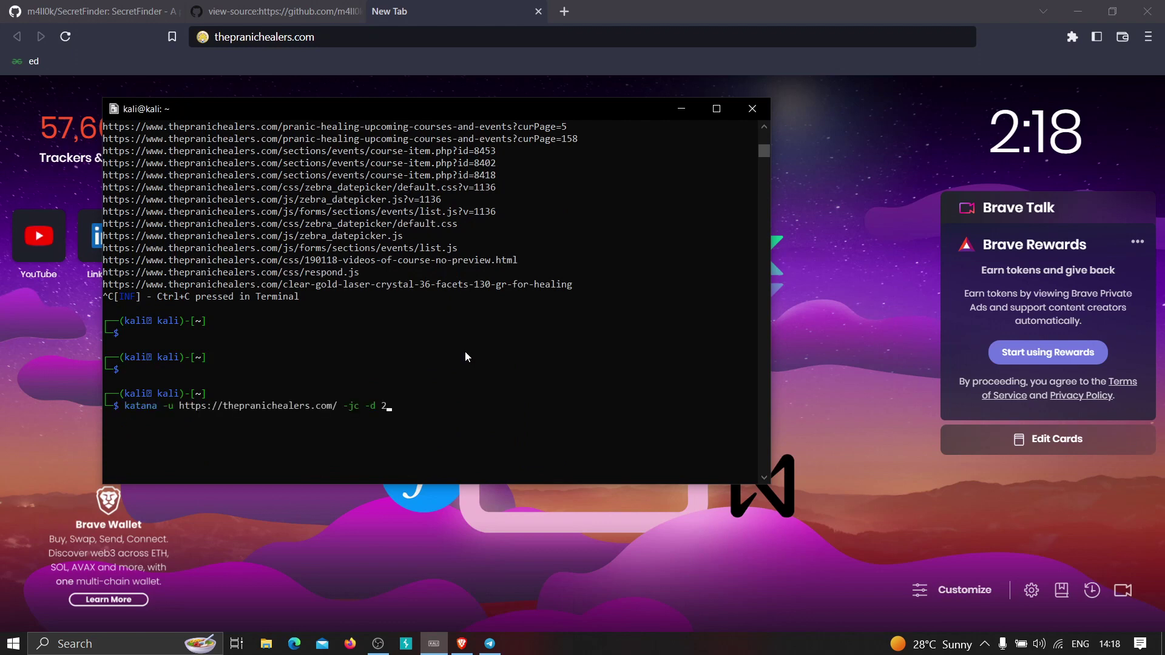
text(| grep)
key(Left)
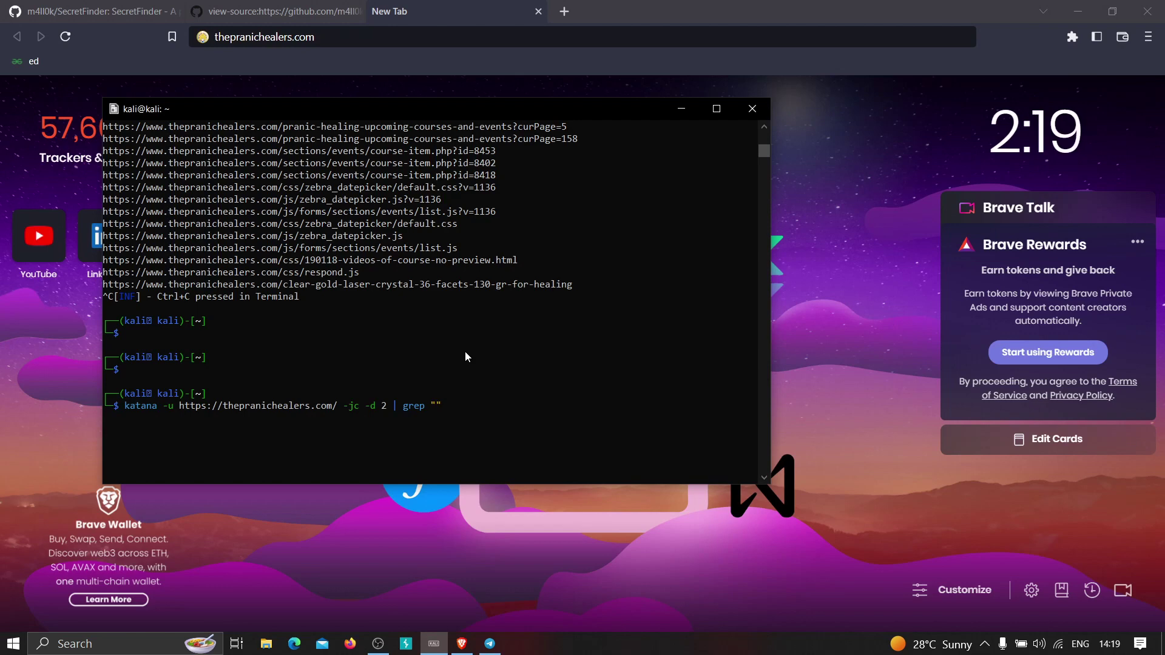
text(.js$)
scroll(465, 352, up, 2)
text(|)
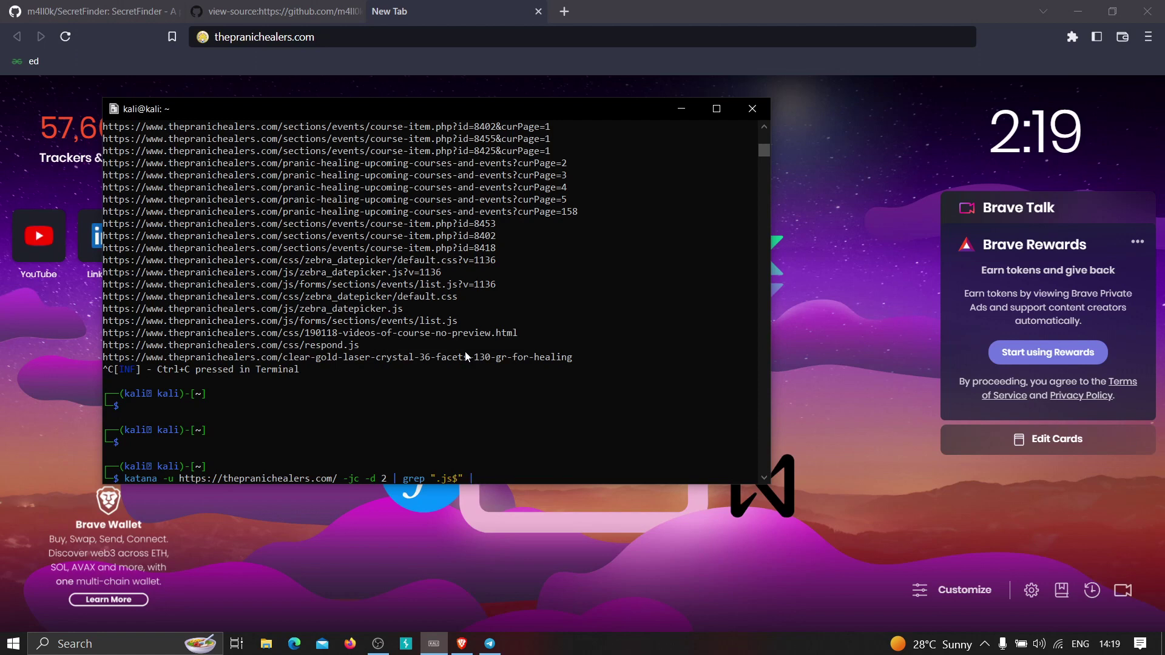
text(uniq)
text(| sort > test.txt)
key(Return)
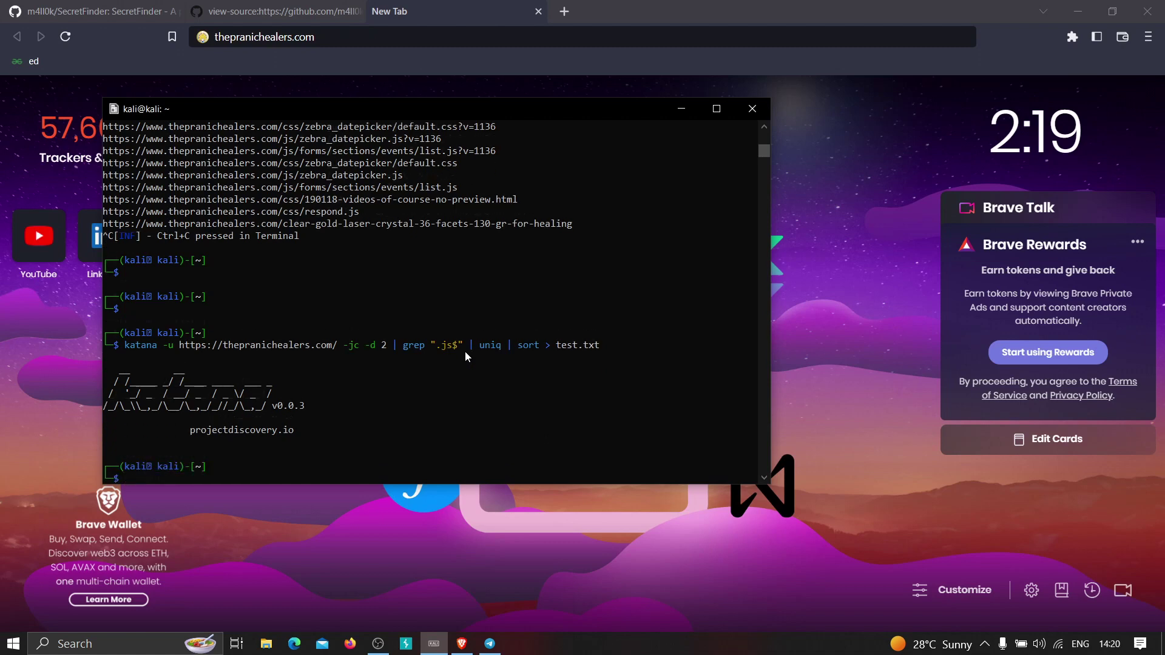
List the home directory's files with ls and print the collected URLs with cat test.txt
text(ls)
key(Return)
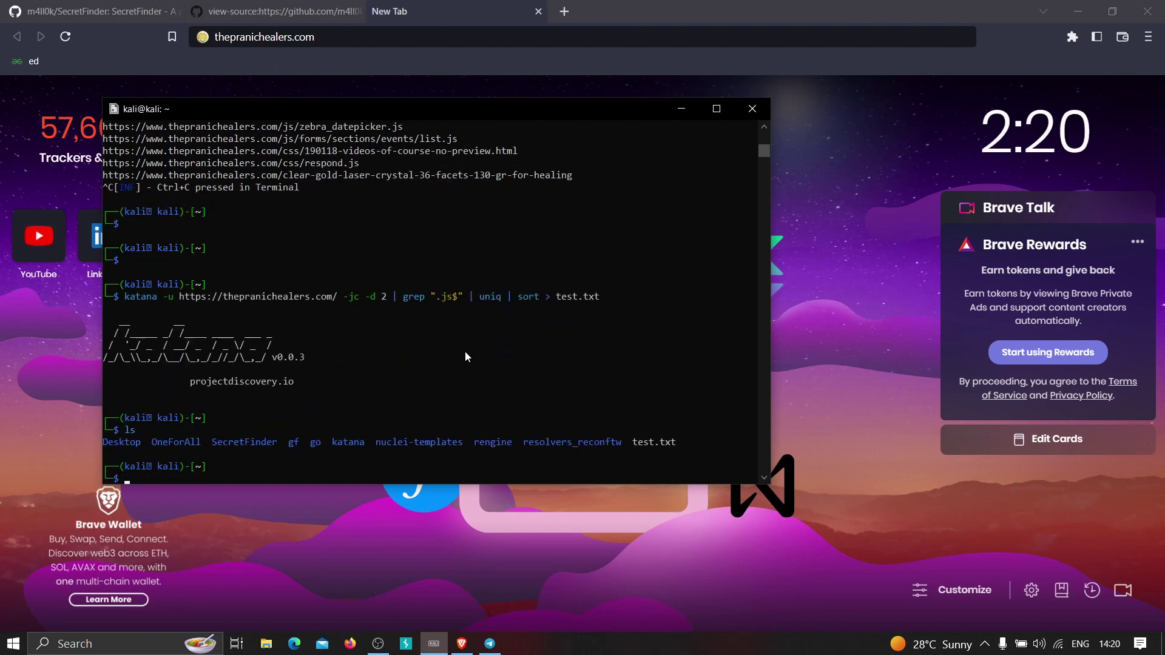
drag(631, 449, 676, 445)
right_click(670, 443)
text(cat test.txt)
key(Return)
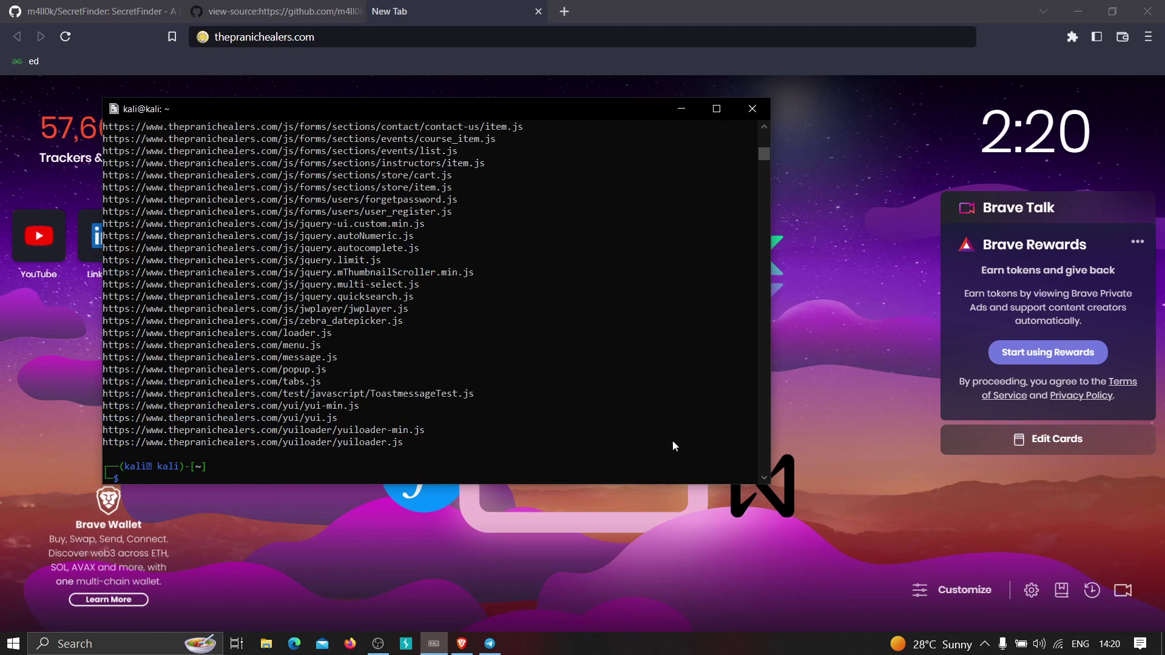
Examine the JavaScript URLs in the test.txt output from the first entries to the end
scroll(493, 423, up, 10)
scroll(468, 406, up, 8)
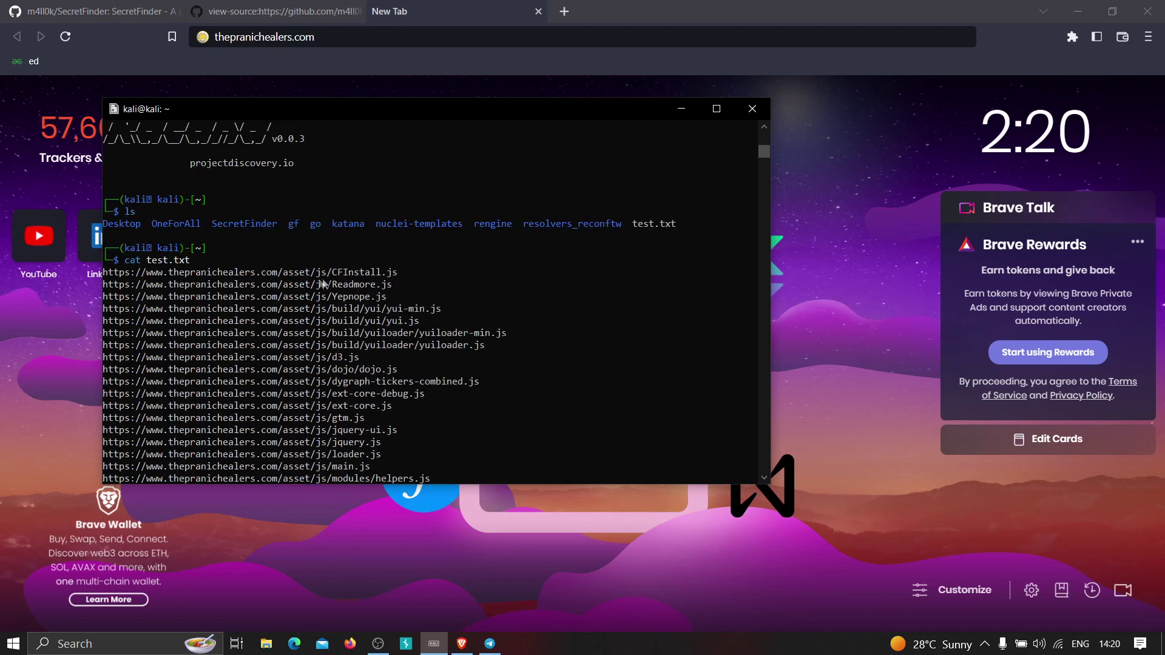
click(391, 275)
click(363, 322)
drag(366, 326, 376, 343)
click(385, 371)
scroll(384, 371, down, 10)
scroll(384, 366, down, 9)
Copy the zebra_datepicker.js URL from the output and open it in a new browser tab to inspect its code
drag(403, 321, 131, 319)
right_click(131, 318)
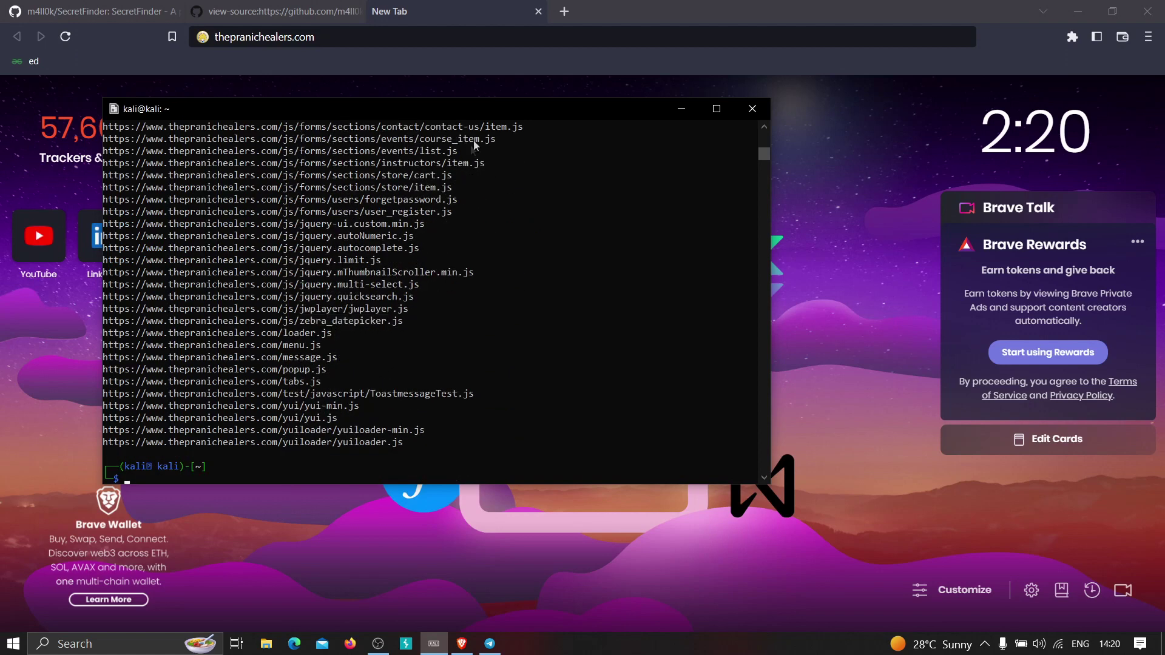
click(564, 11)
right_click(527, 41)
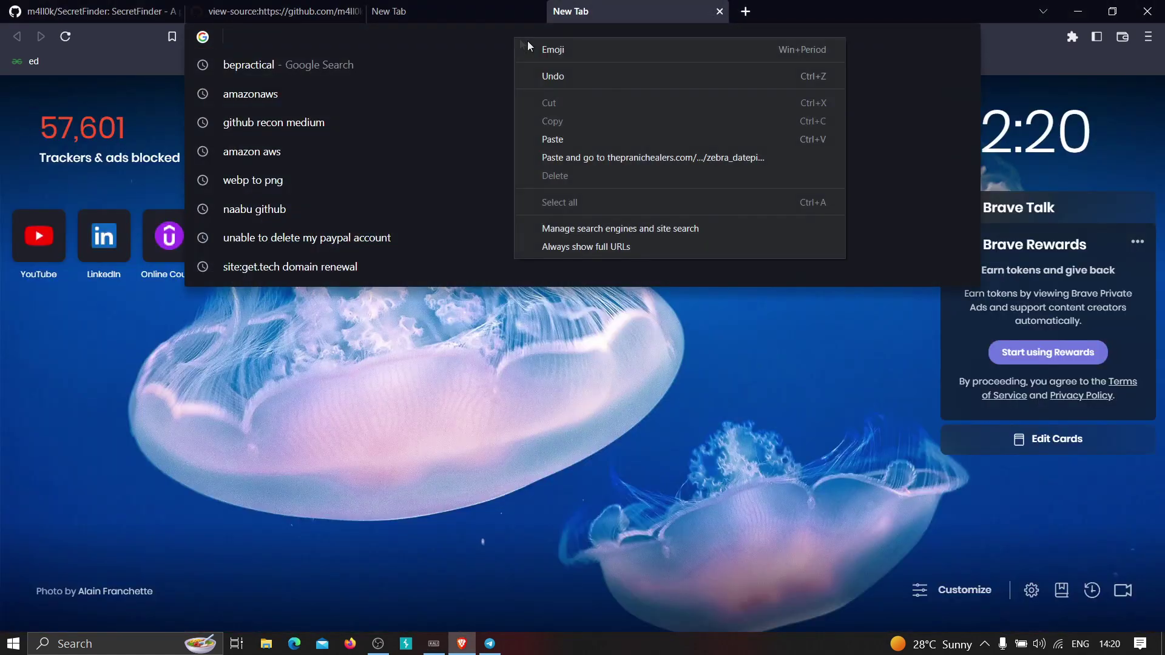
click(598, 162)
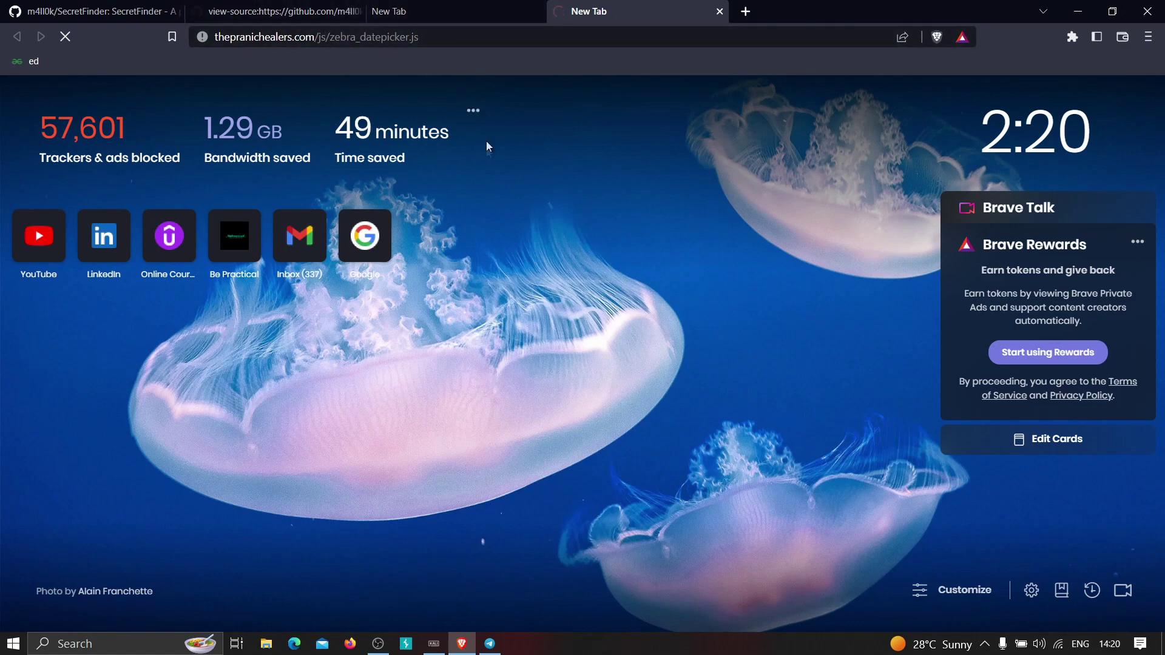
scroll(293, 91, down, 20)
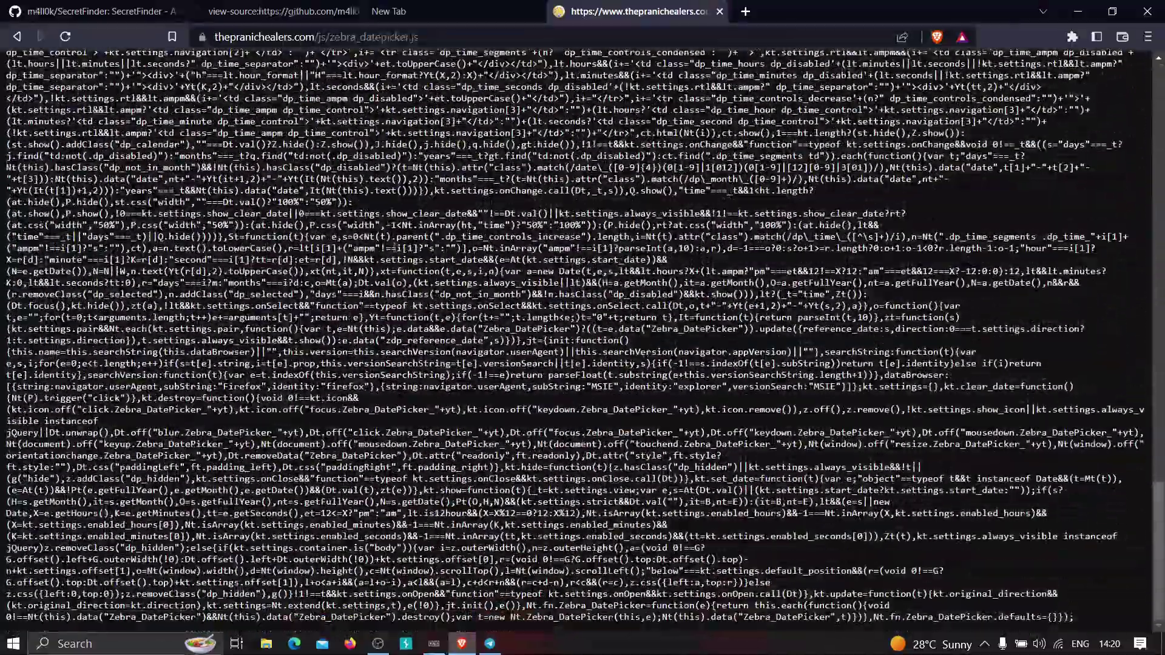
scroll(366, 212, up, 10)
Back in the terminal, review the first URLs of test.txt and the SecretFinder folder in the directory listing
click(433, 643)
click(525, 347)
scroll(522, 351, up, 3)
scroll(355, 282, up, 5)
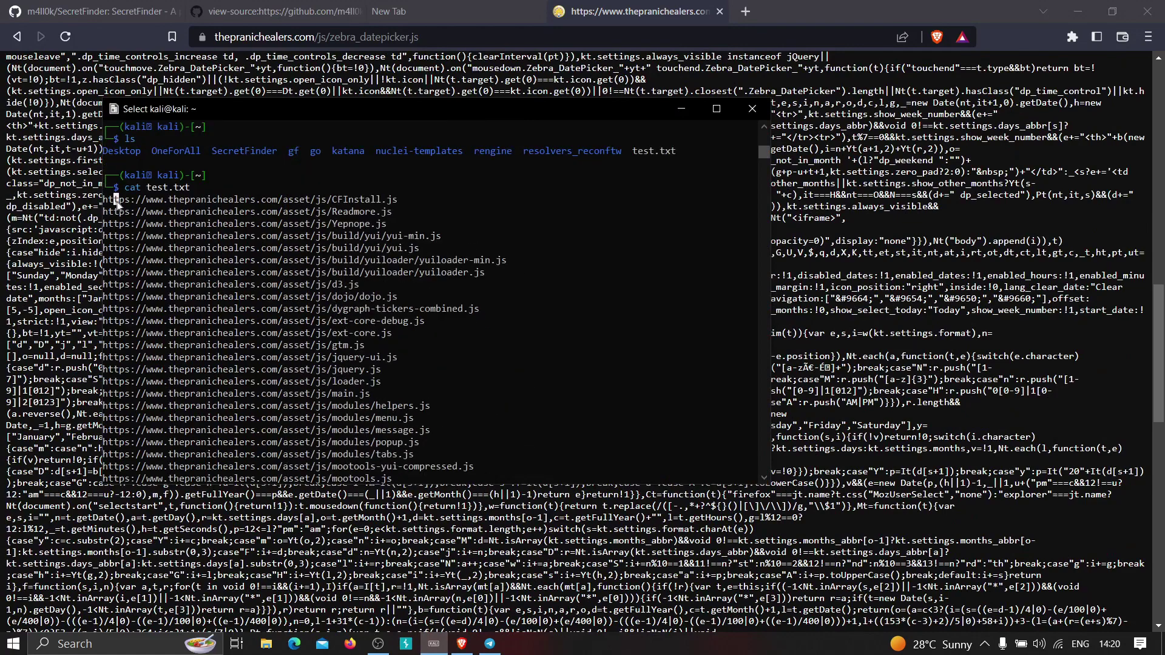
drag(116, 201, 259, 200)
drag(213, 152, 270, 156)
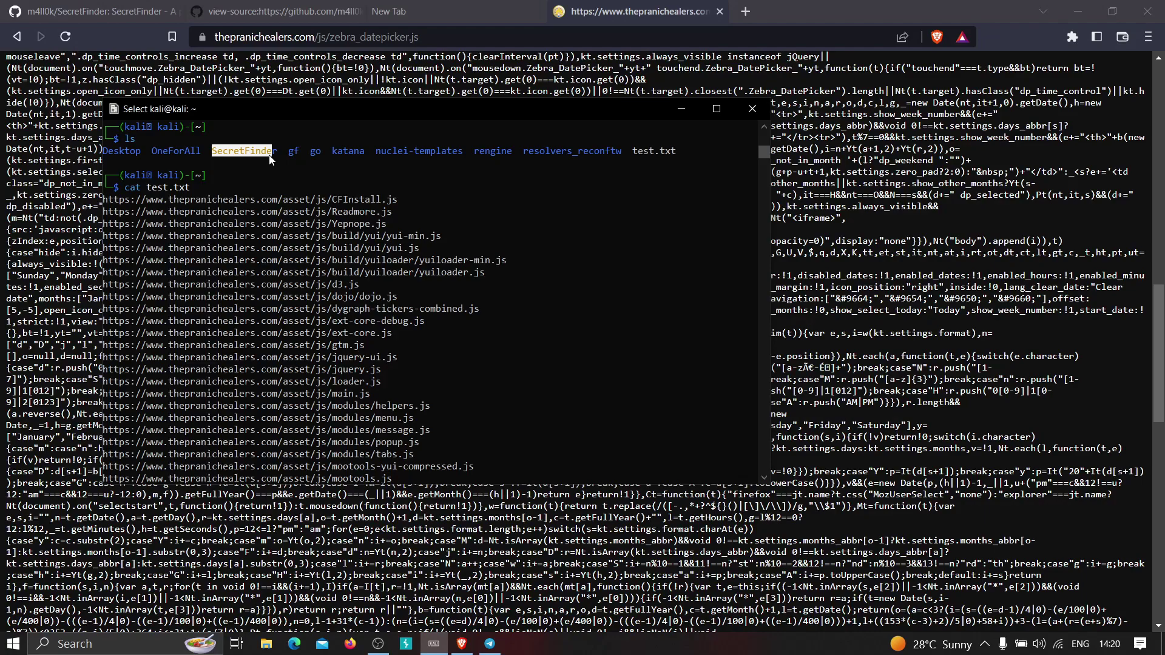
right_click(303, 192)
In the browser, return to the SecretFinder repository page and find the README's Help section
click(276, 11)
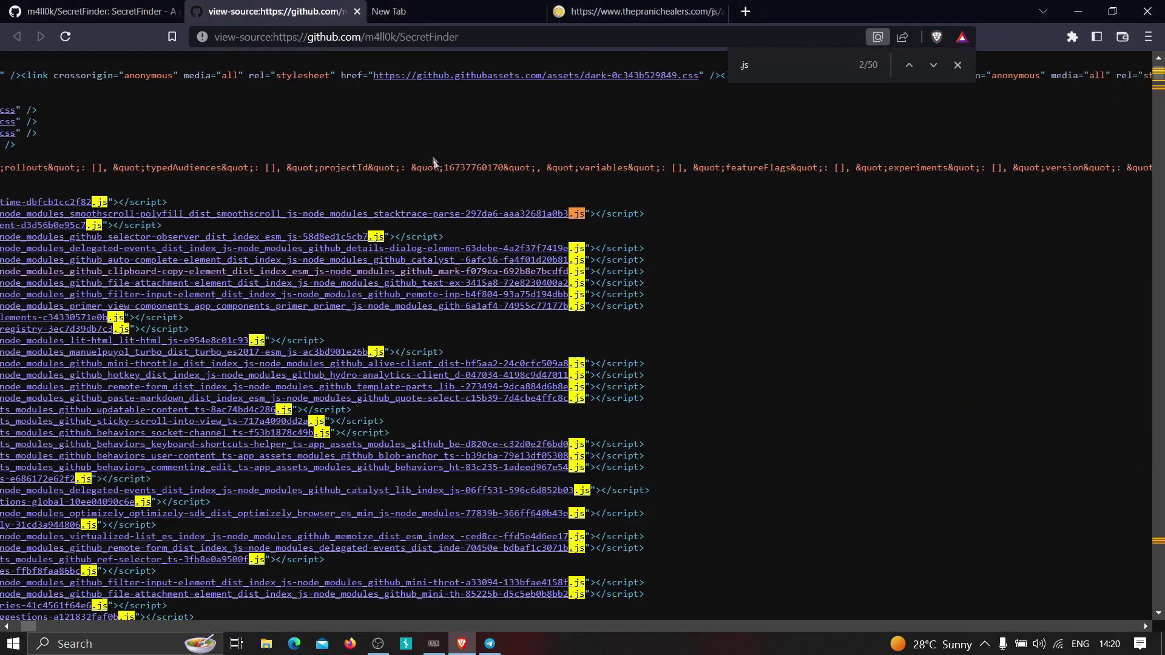
click(97, 11)
scroll(311, 209, down, 5)
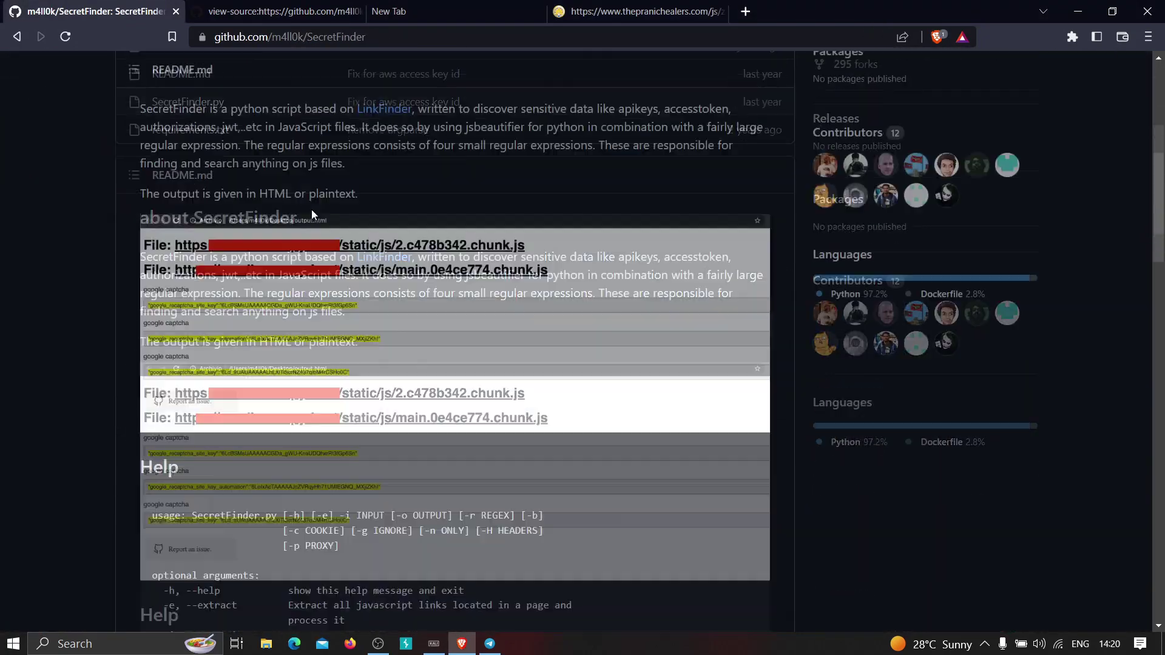
scroll(311, 209, down, 7)
scroll(176, 170, up, 3)
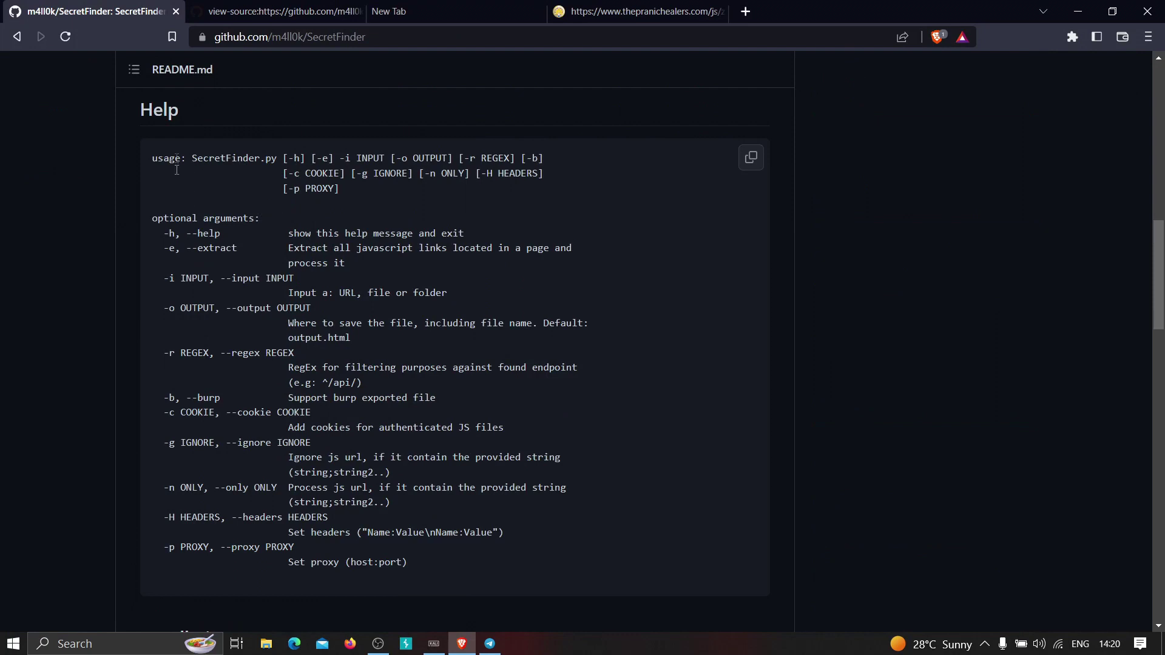
Examine the SecretFinder usage options in the Help section, including input, output, regex and headers
drag(170, 278, 255, 279)
click(186, 301)
drag(182, 306, 267, 309)
click(324, 328)
drag(170, 367, 261, 355)
mouse_move(237, 403)
mouse_down()
mouse_move(220, 388)
mouse_move(227, 395)
mouse_up()
scroll(269, 425, down, 1)
drag(187, 426, 242, 442)
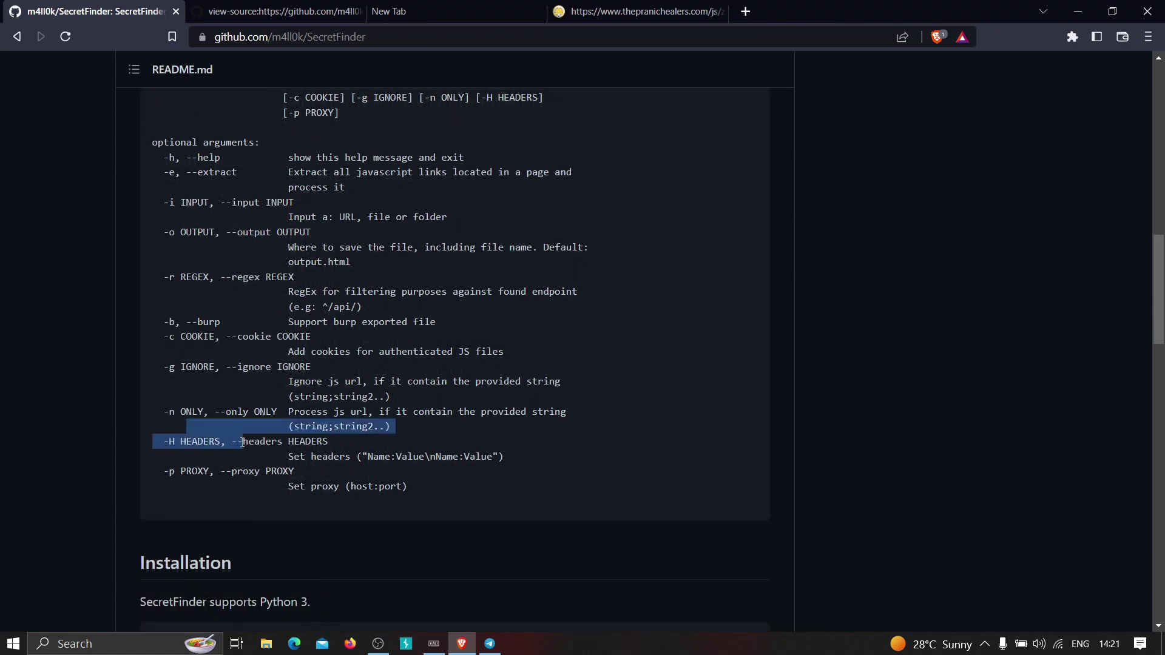
click(295, 443)
scroll(207, 289, up, 2)
drag(162, 355, 209, 355)
drag(253, 413, 260, 414)
scroll(259, 413, down, 1)
Switch back to the Kali terminal and go to the prompt below the test.txt listing
click(433, 643)
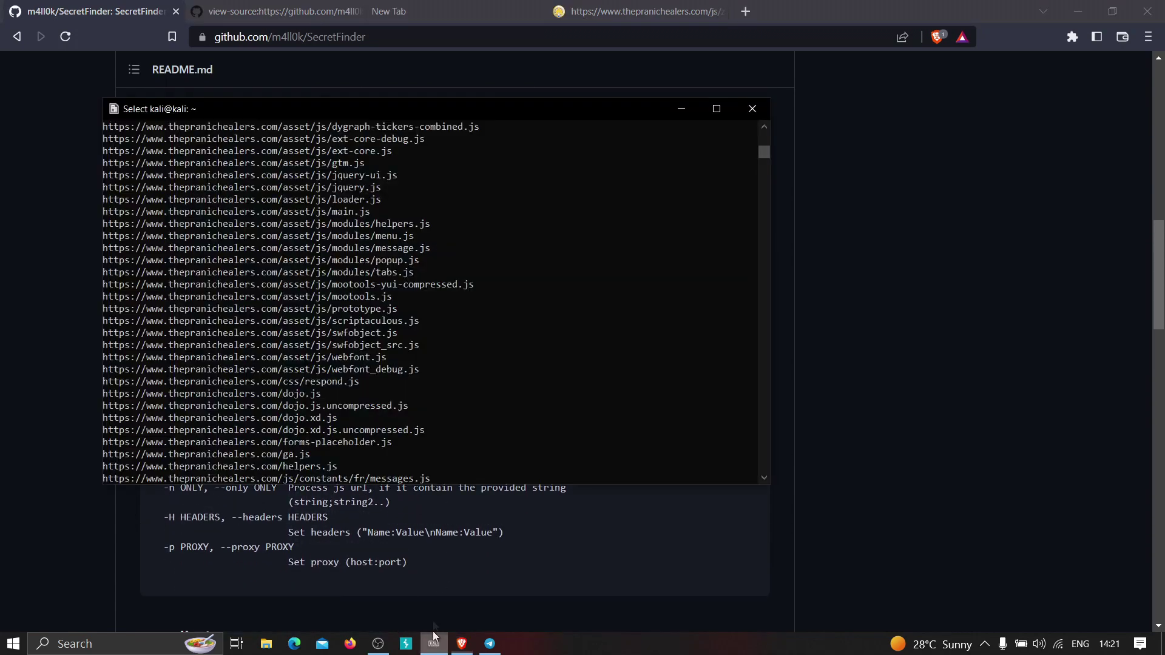
scroll(486, 367, down, 8)
scroll(491, 374, down, 6)
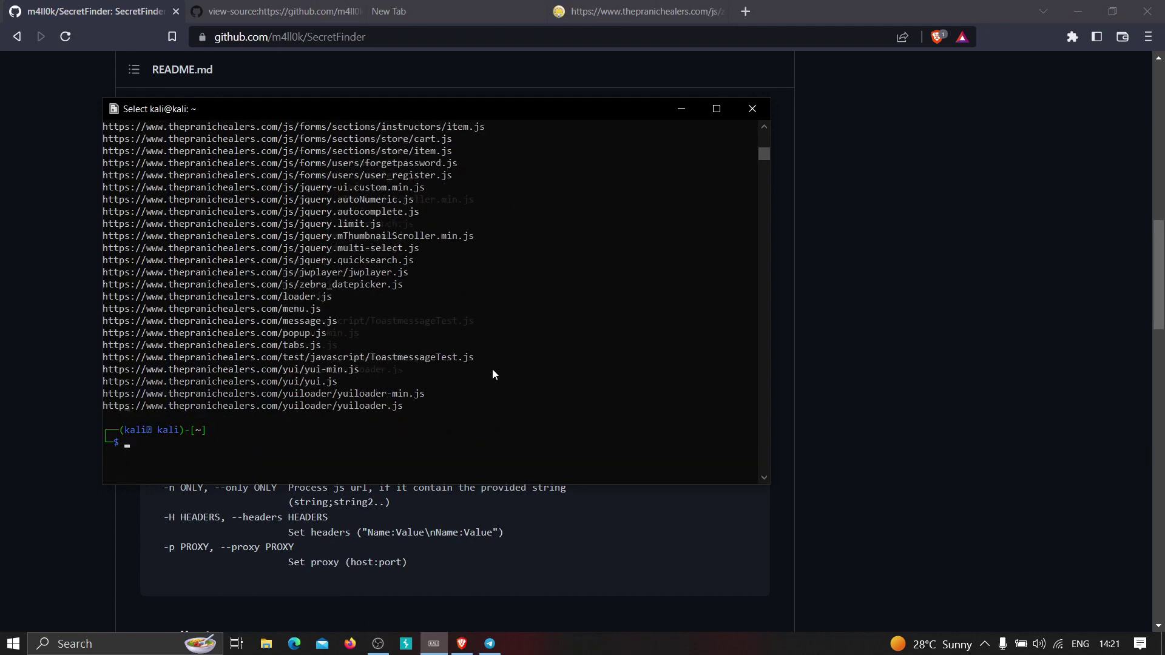